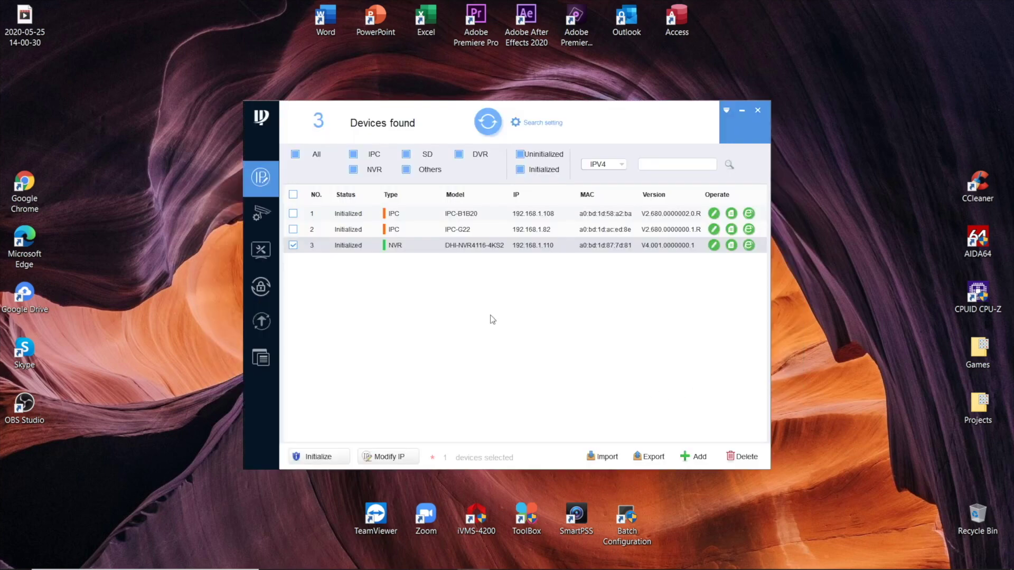
Uncheck the DHI-NVR4116-4KS2 row in ConfigTool's device list.
click(293, 245)
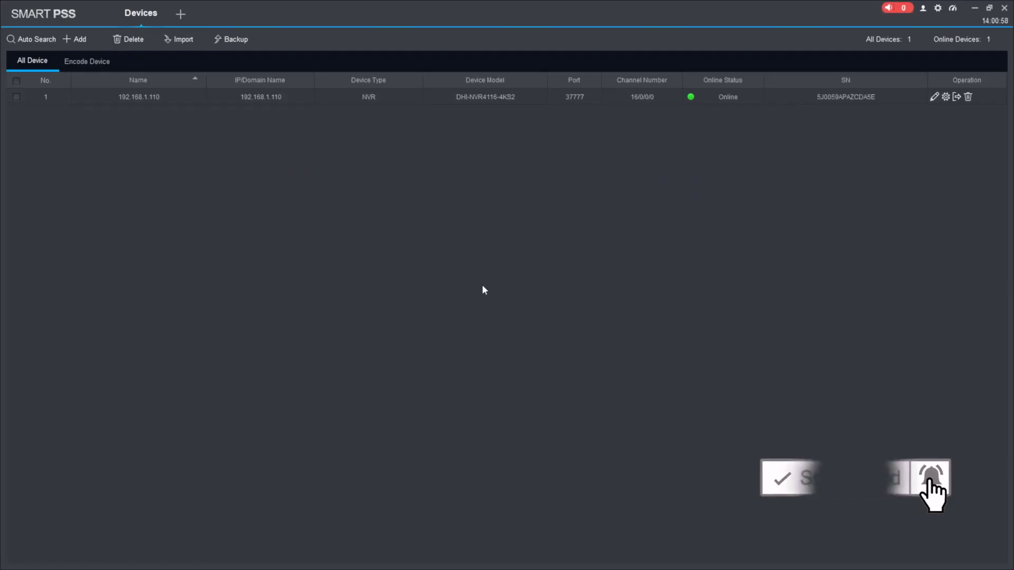
Tick the NVR row's checkbox in the SmartPSS Devices list.
click(16, 96)
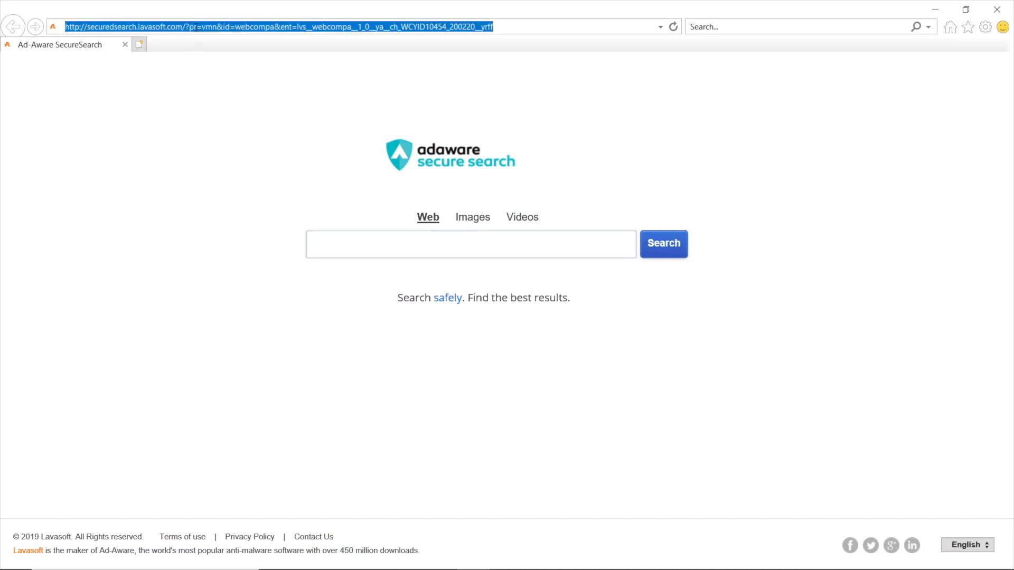
Load dahuasecurity.com and dismiss the cookie notice.
text(dahuasecurity.com/)
key(Return)
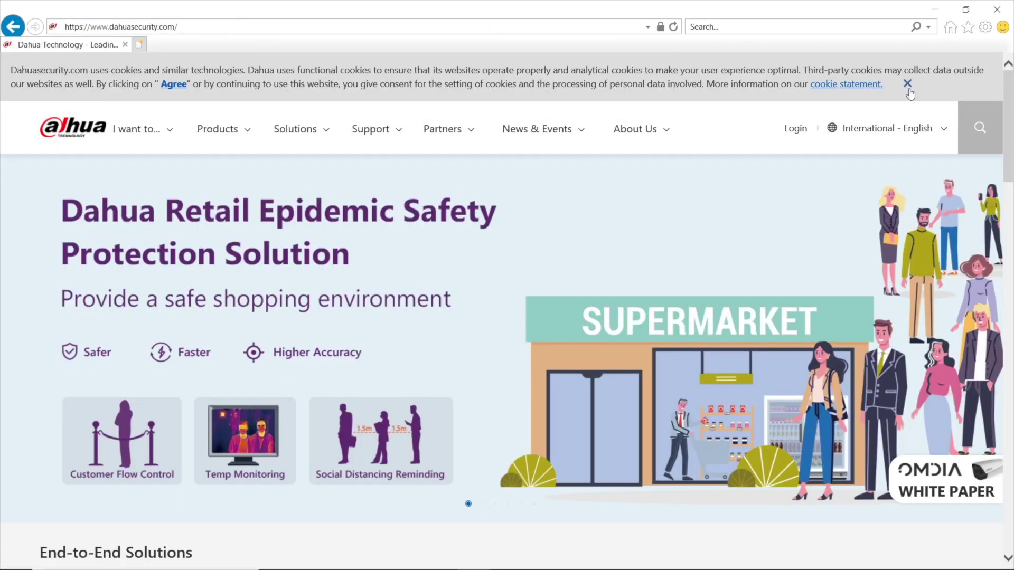
click(907, 84)
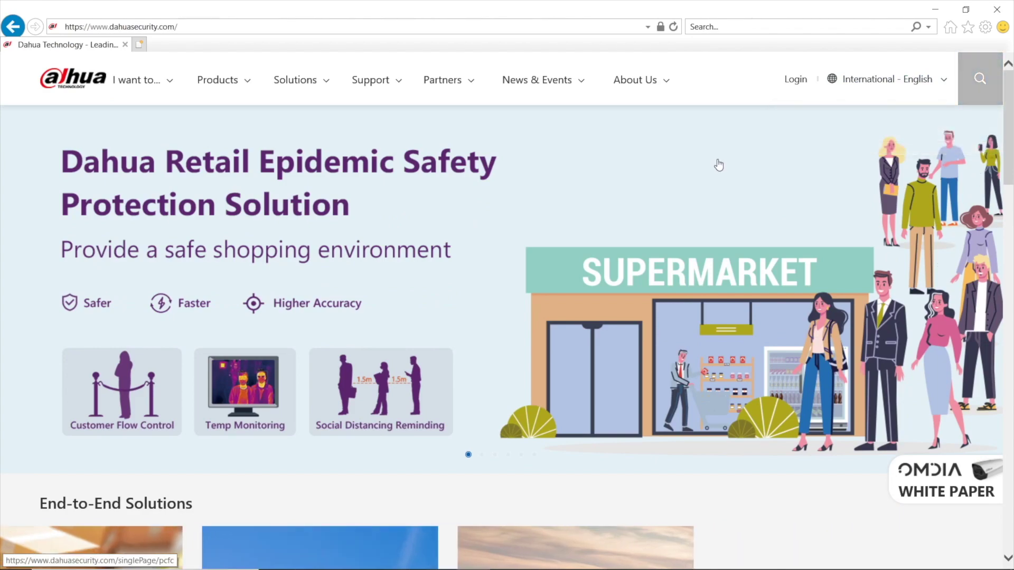
scroll(690, 167, down, 15)
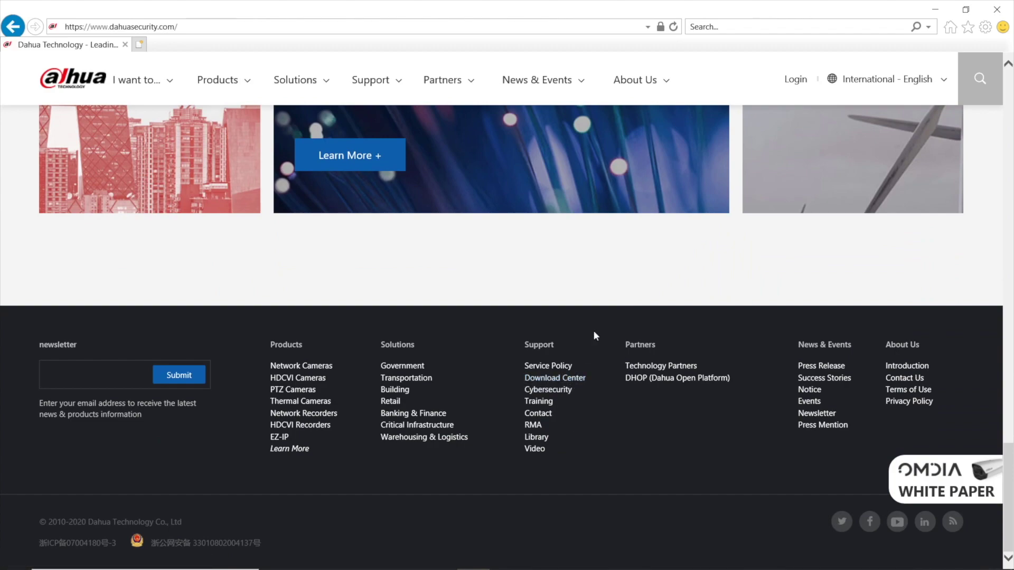
scroll(616, 339, up, 14)
scroll(621, 360, up, 1)
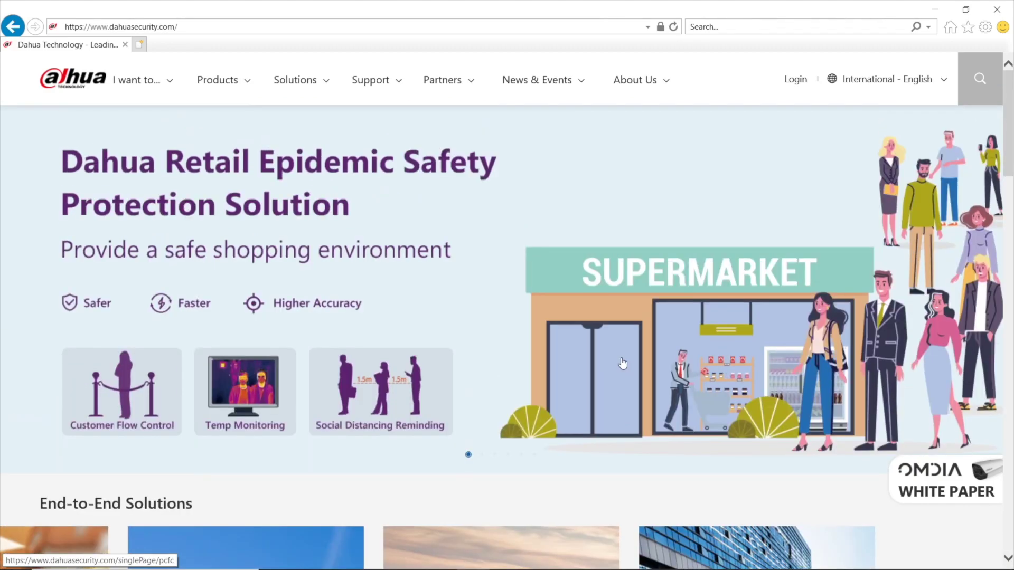
Search the Dahua site for NVR4116-4KS2.
click(976, 103)
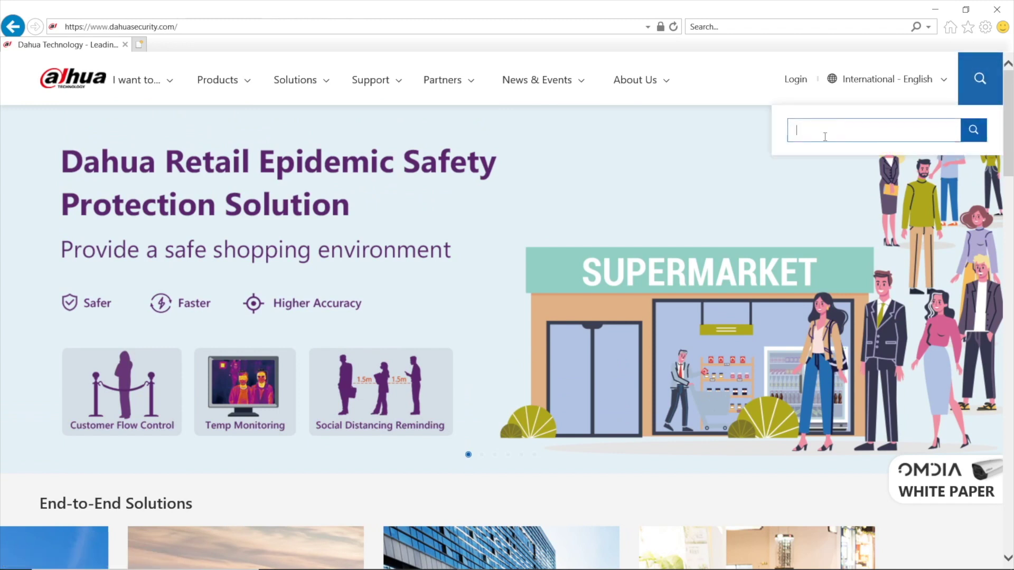
click(819, 135)
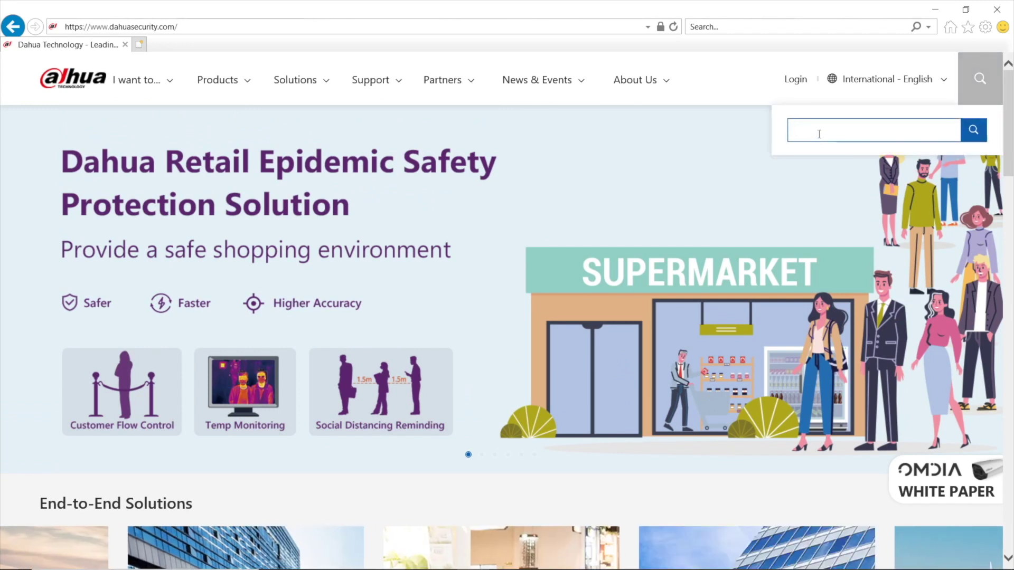
text(NVR4116-4KS2)
key(Return)
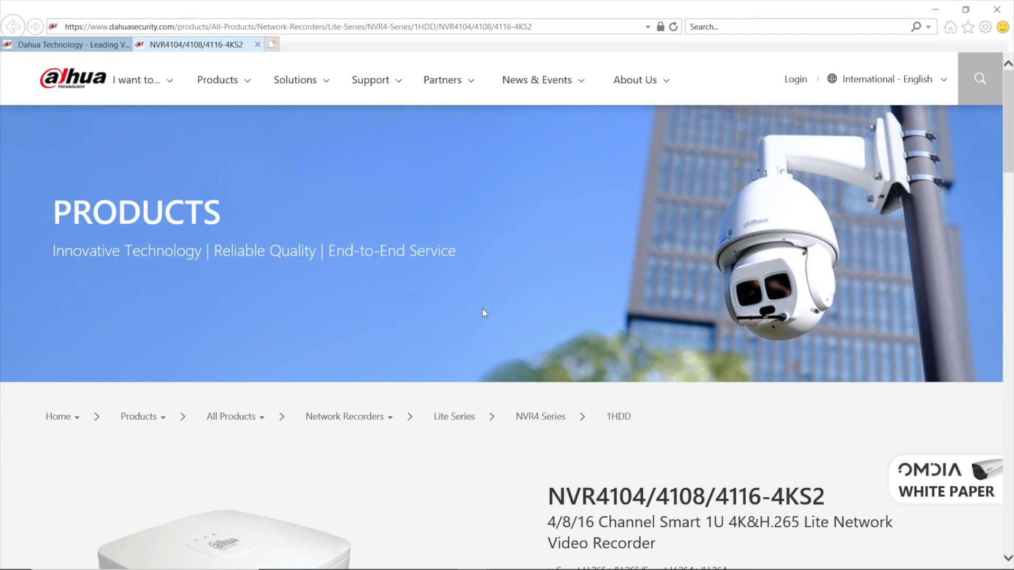
Open the product's Firmware downloads and start downloading the NVR4XXX-4KS2 firmware.
scroll(488, 328, down, 10)
click(420, 382)
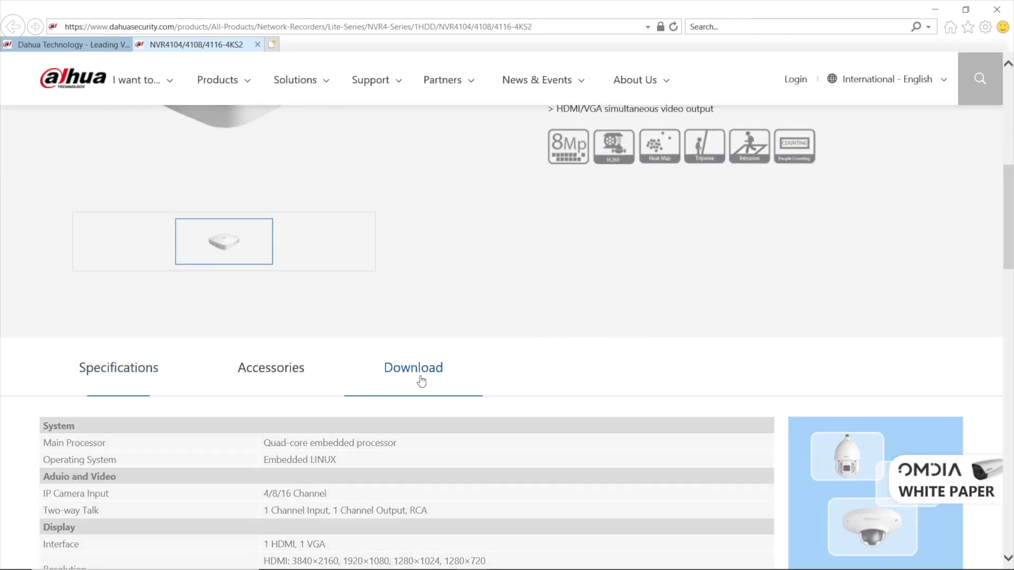
scroll(627, 394, down, 1)
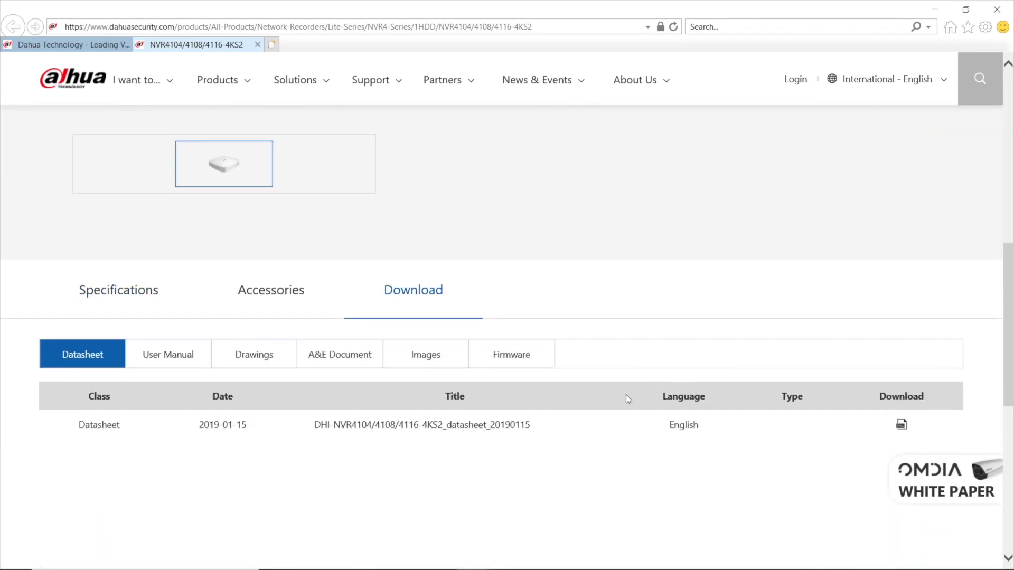
click(529, 364)
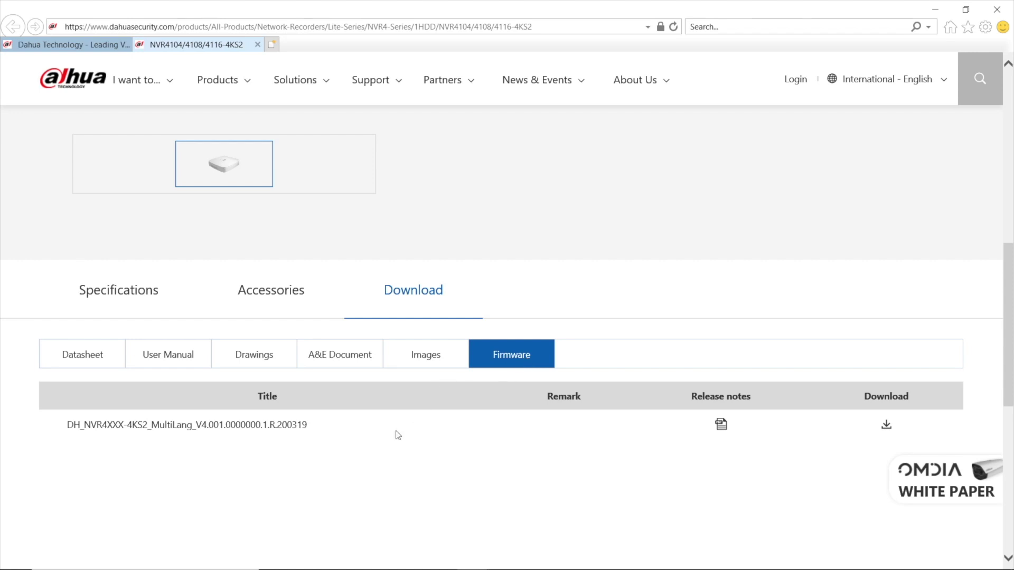
click(887, 425)
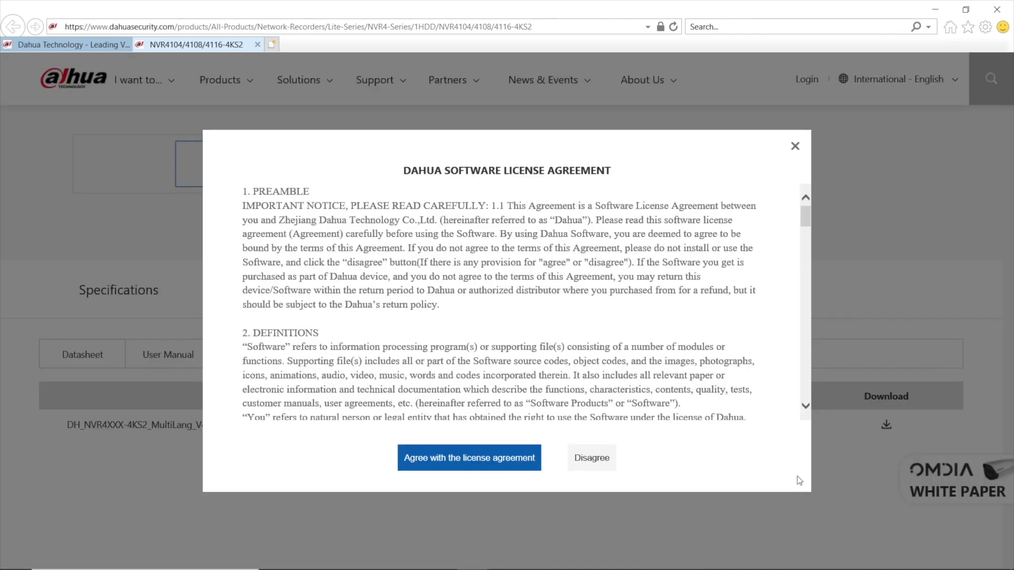
Accept the license, enter United Kingdom and an email address, submit, save the .rar, and open its folder.
click(450, 467)
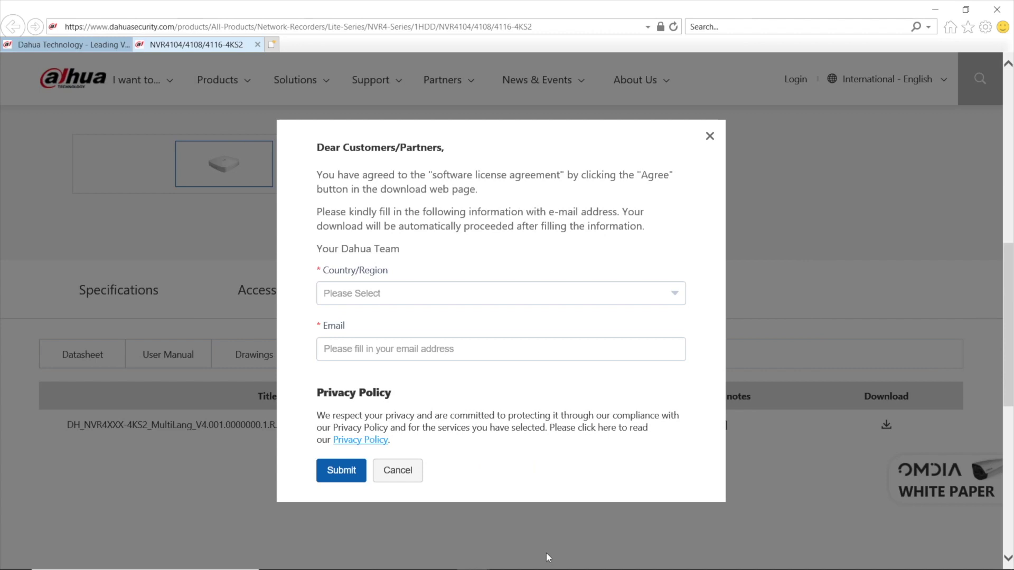
click(417, 289)
text(Unite)
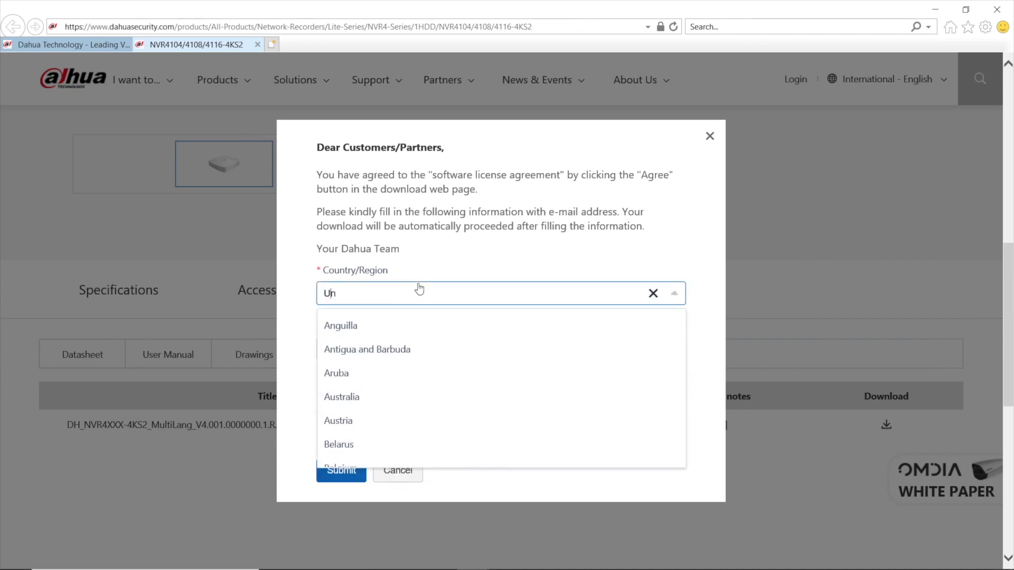
click(438, 349)
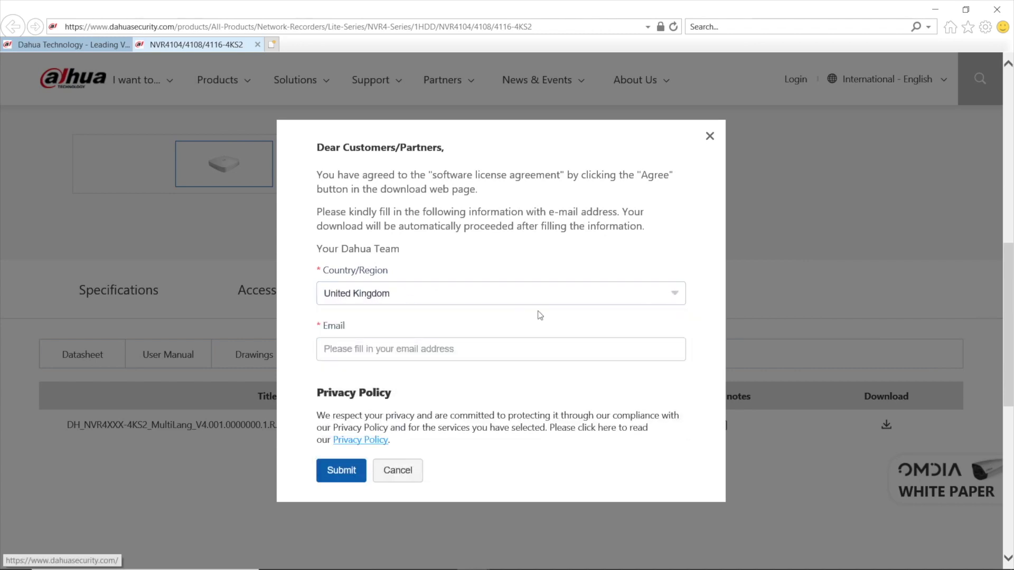
click(474, 352)
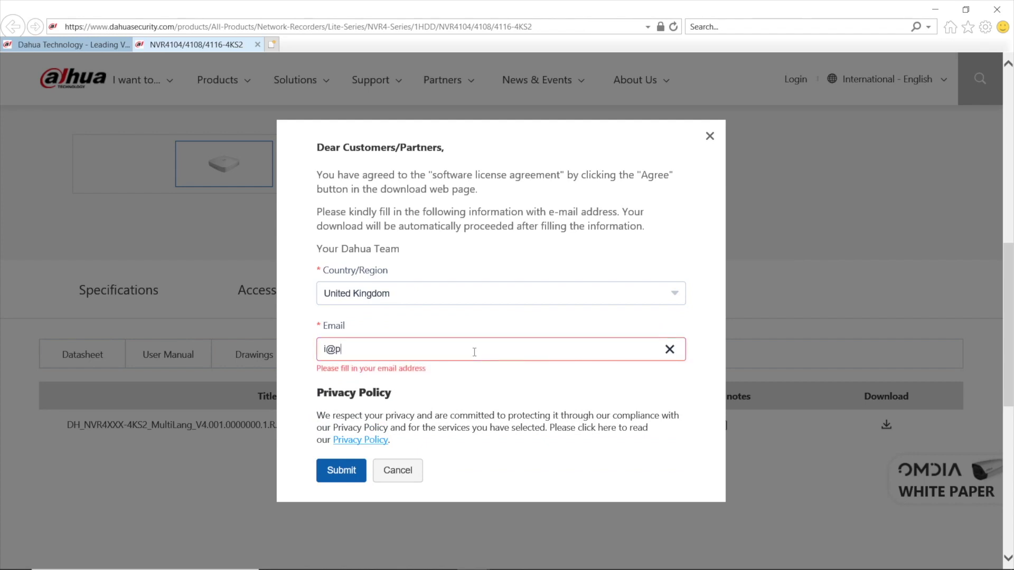
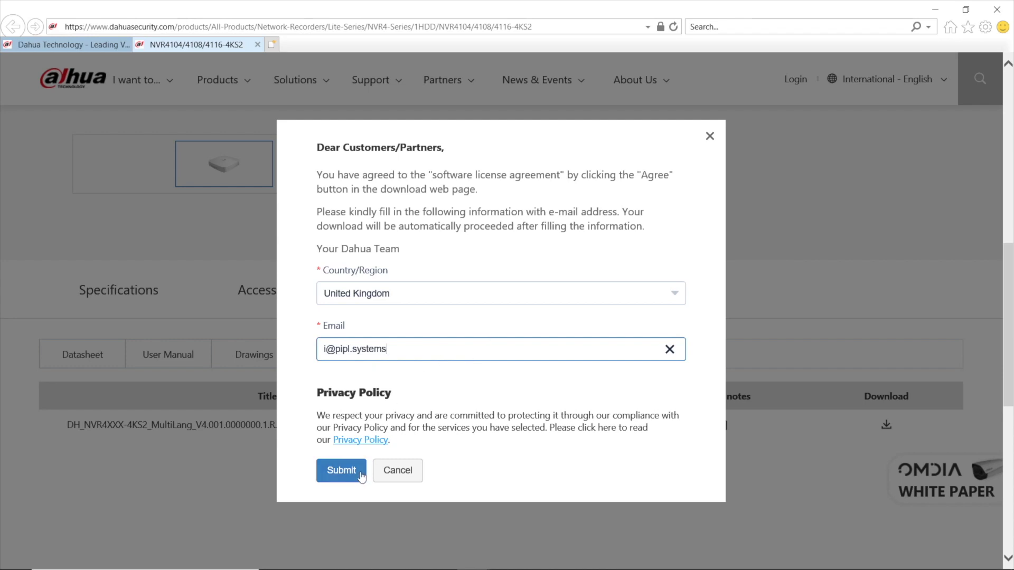
click(360, 471)
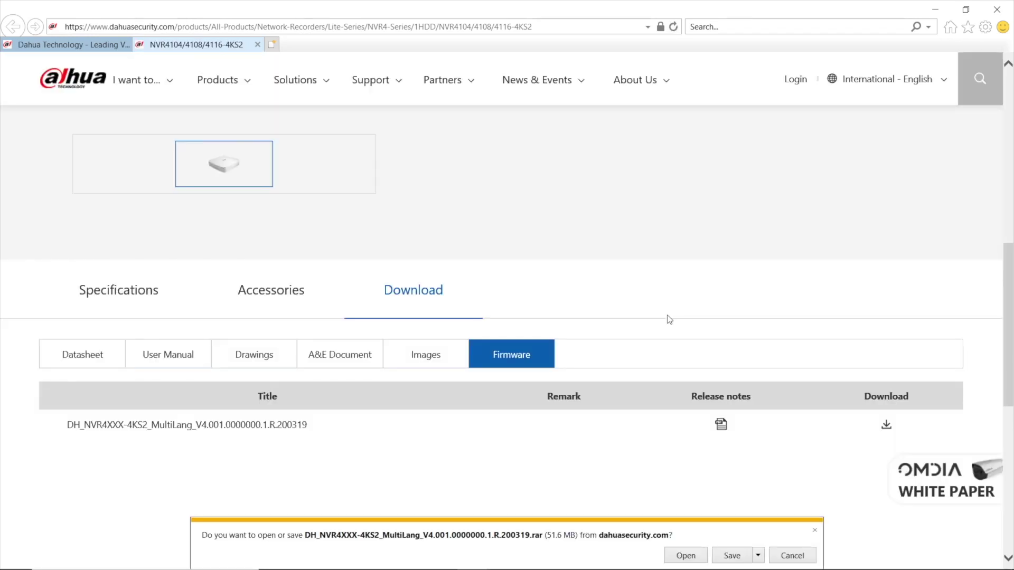
click(730, 558)
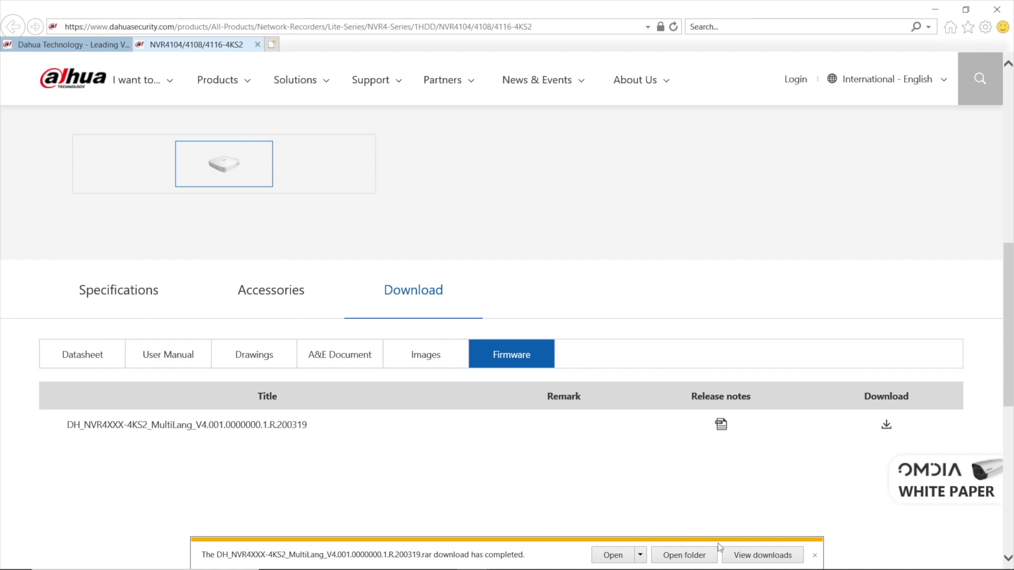
click(694, 562)
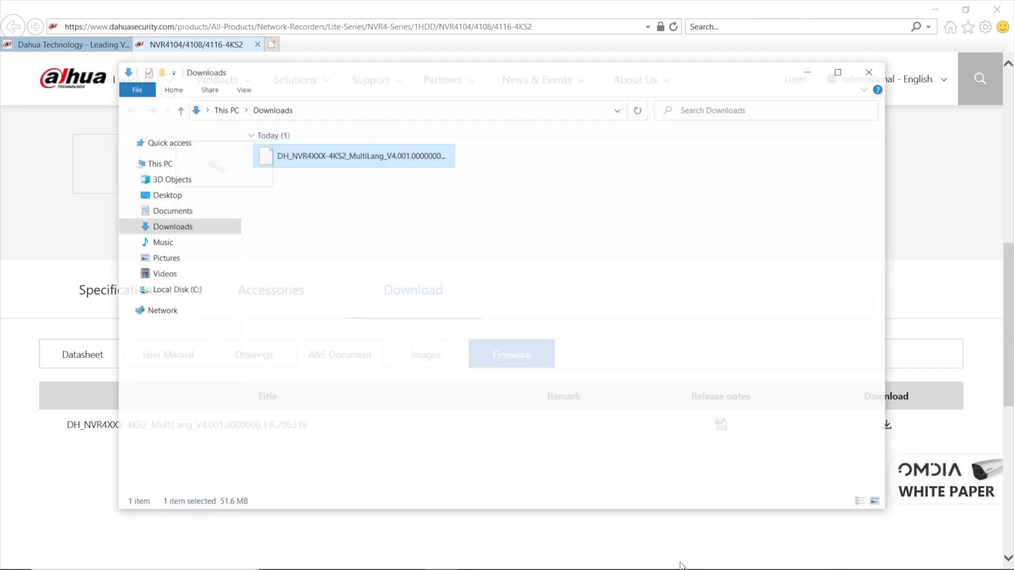
Extract the firmware .rar archive into the Downloads folder with BreeZip.
double_click(289, 168)
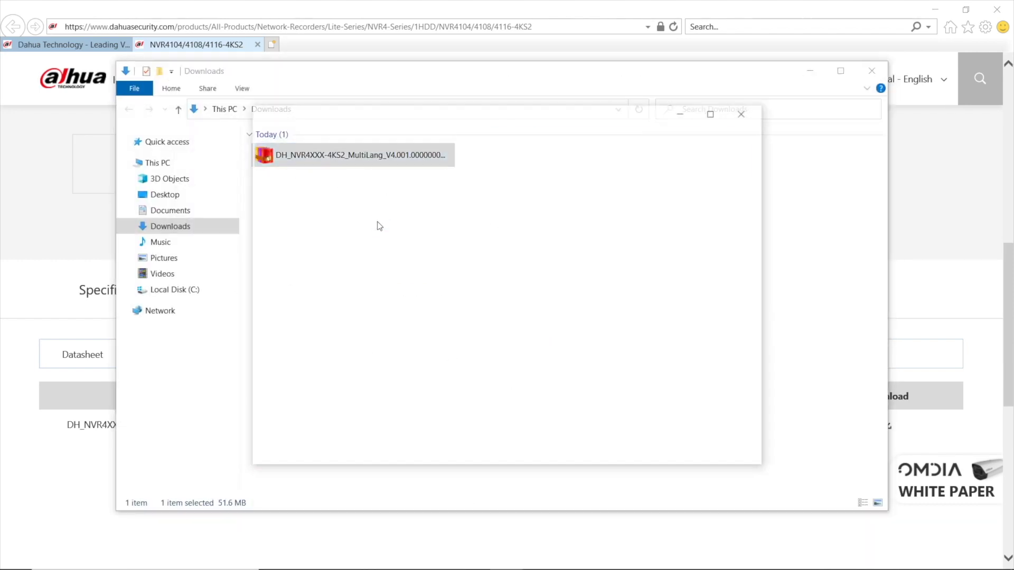
click(334, 147)
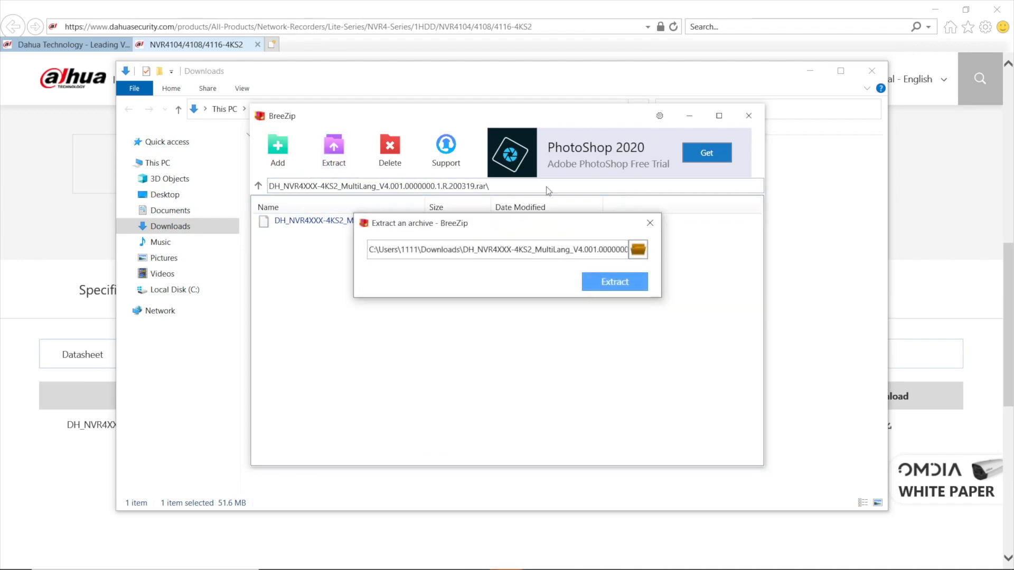
click(612, 284)
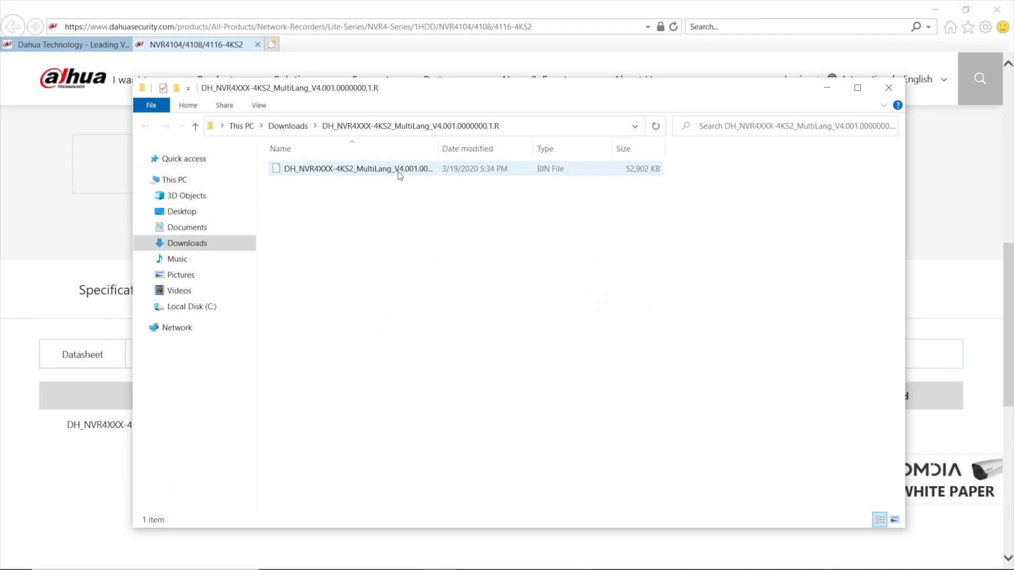
Open the extracted firmware folder, select the BIN file, and widen the Name column.
click(400, 171)
click(641, 376)
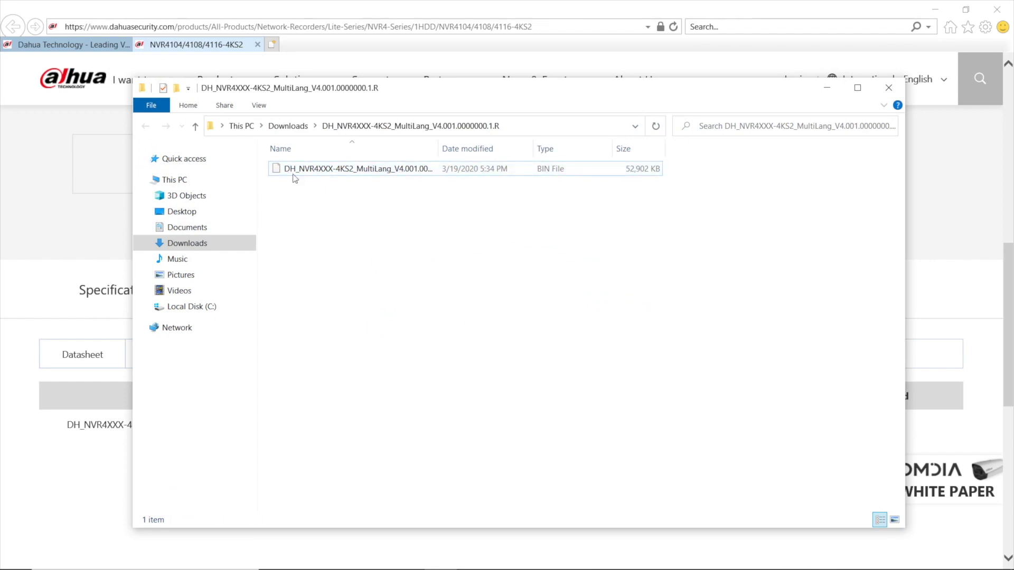
key(alt+Up)
double_click(547, 180)
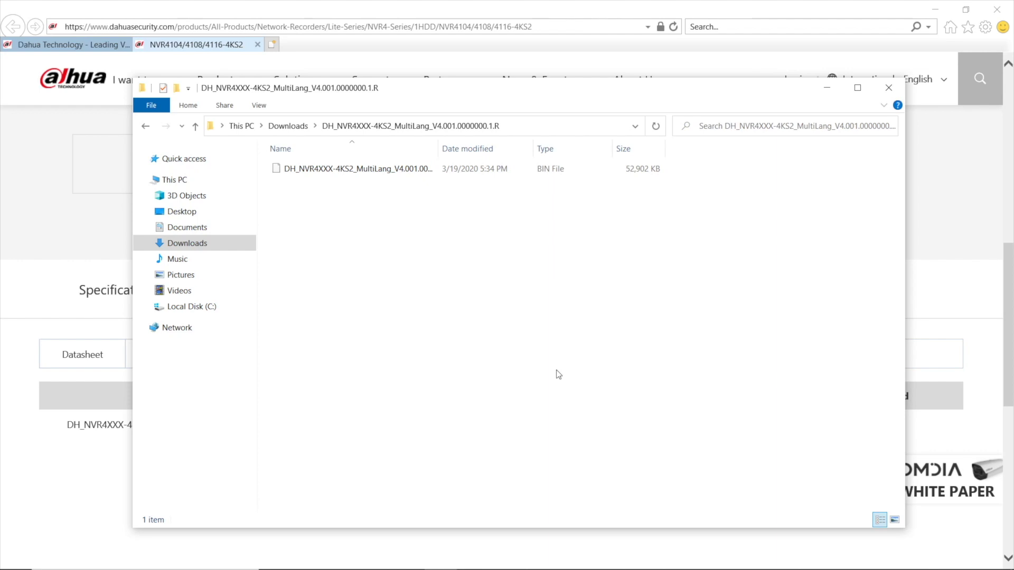
click(374, 174)
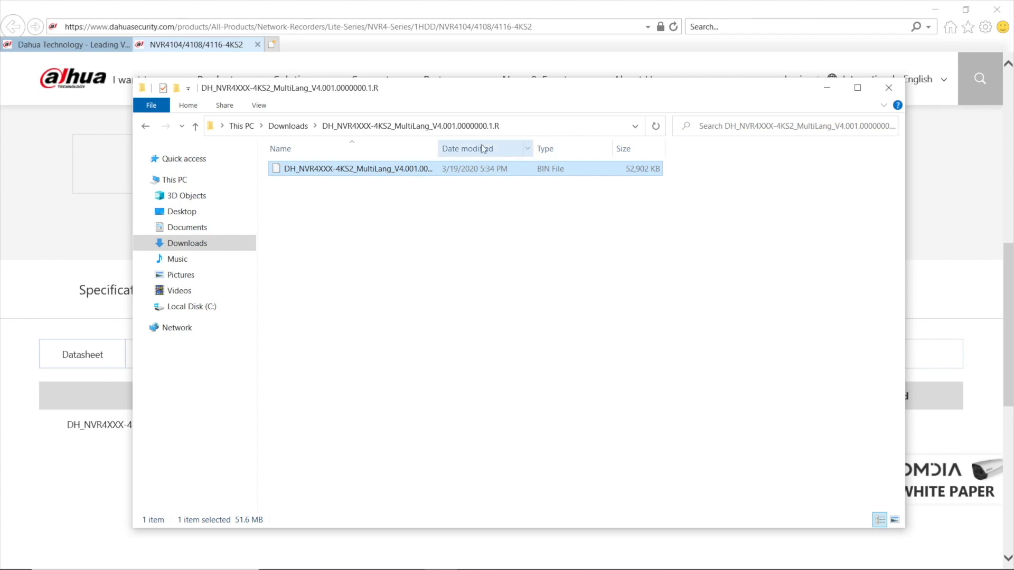
drag(438, 147, 523, 148)
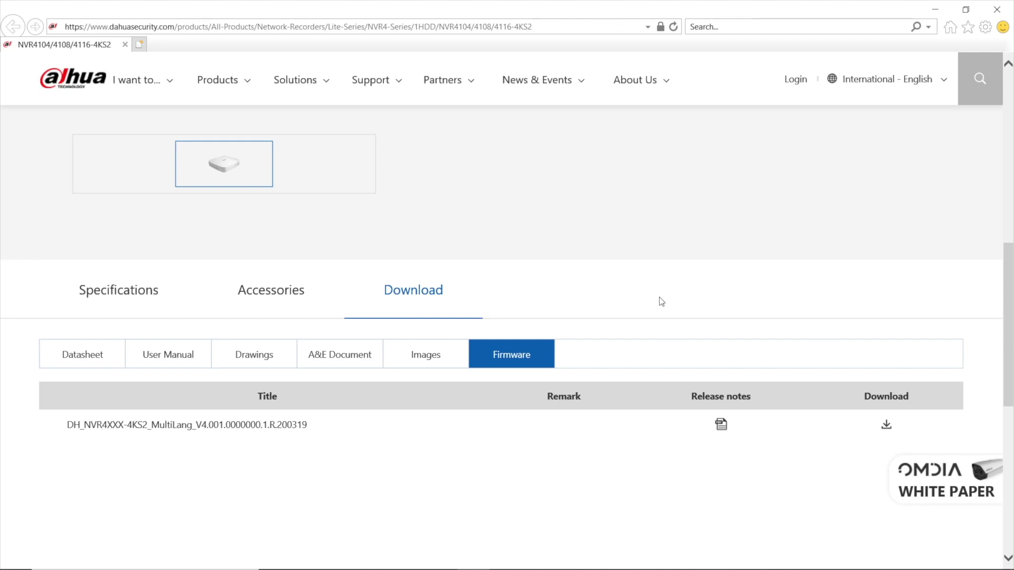
Open a new tab and enter the NVR address 192.168.1.110.
key(ctrl+t)
click(315, 26)
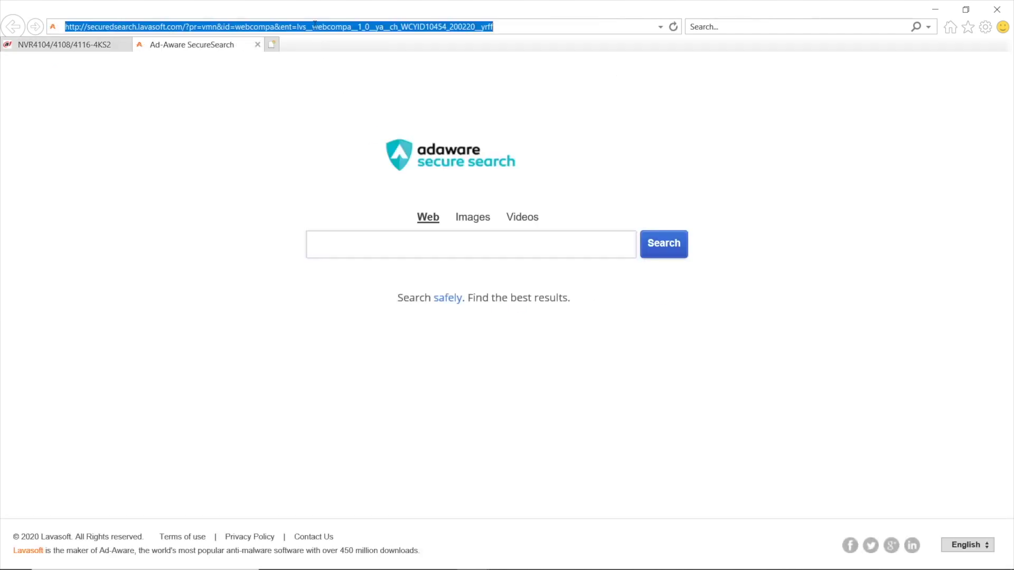
text(192.168.1.110/)
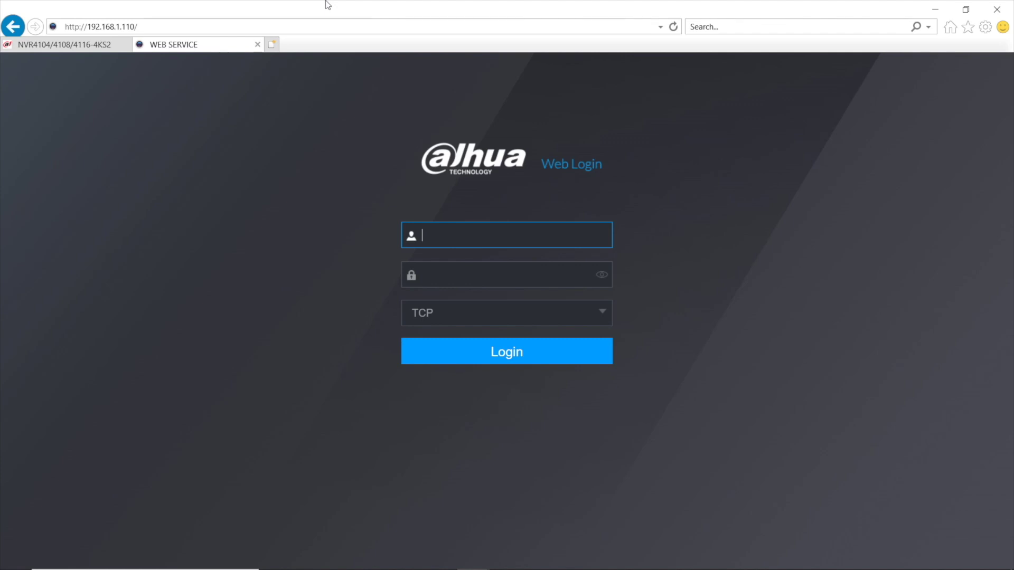
Fill in username admin and the account password on the NVR login page.
click(169, 26)
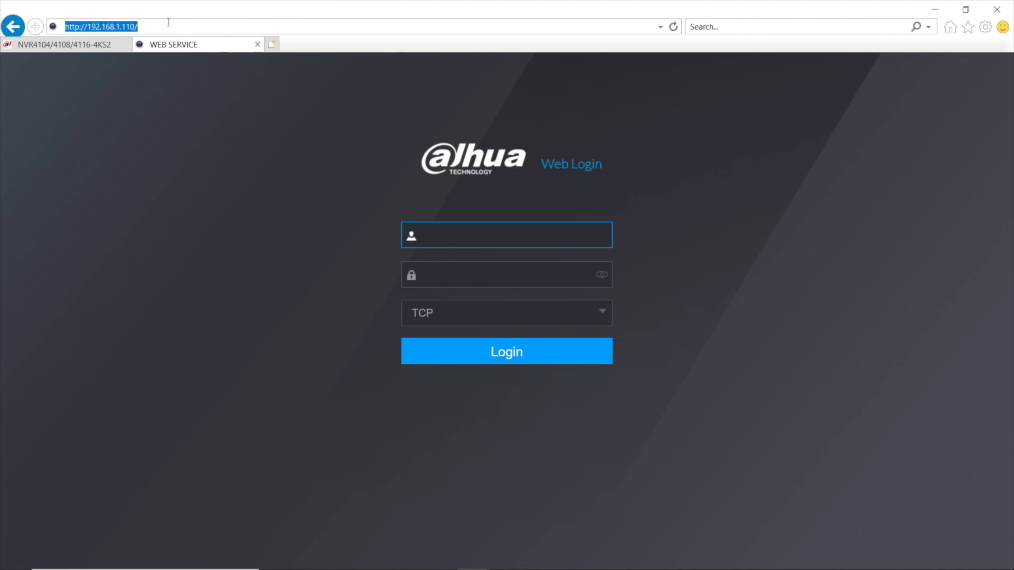
click(139, 27)
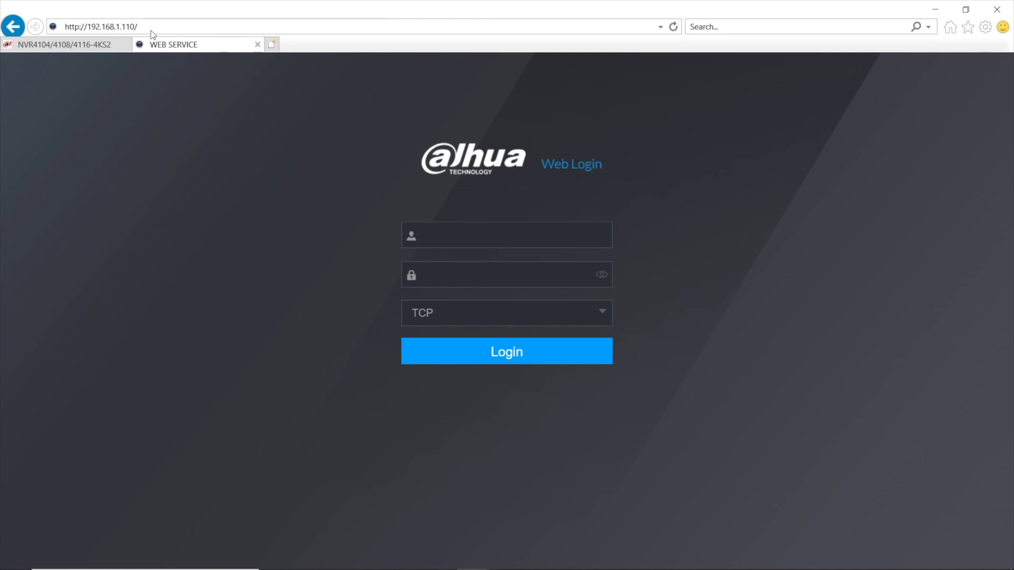
click(483, 232)
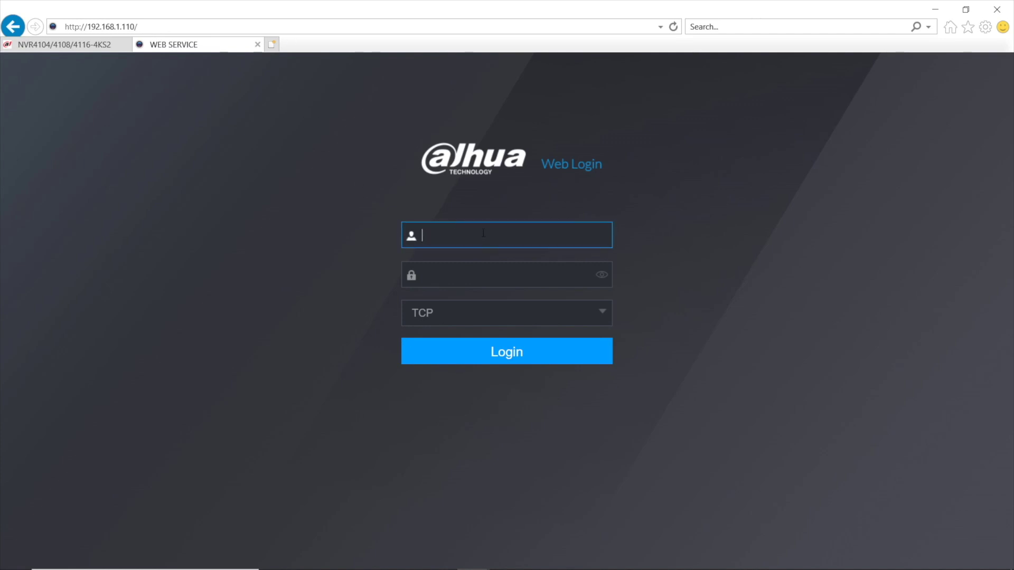
text(admin)
key(Tab)
text(*******)
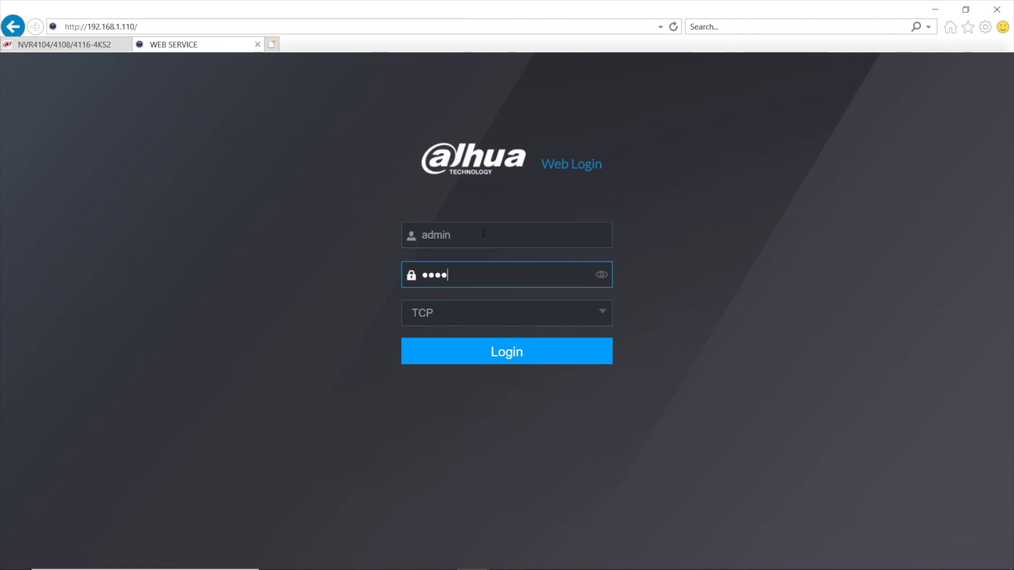
text(*)
Log in, dismiss the No Disk note, and go to Maintain > Manager > Update.
click(550, 352)
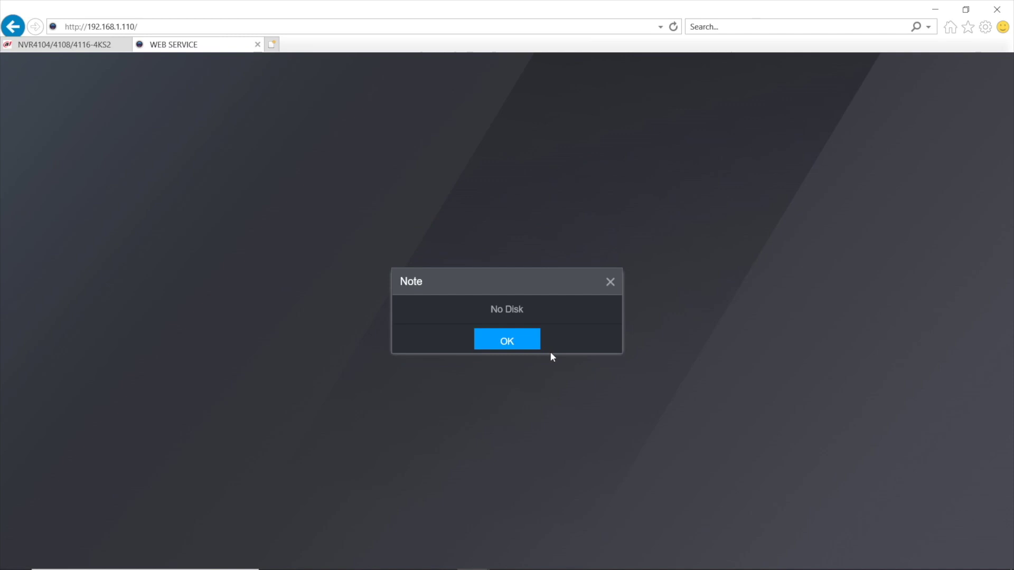
click(505, 342)
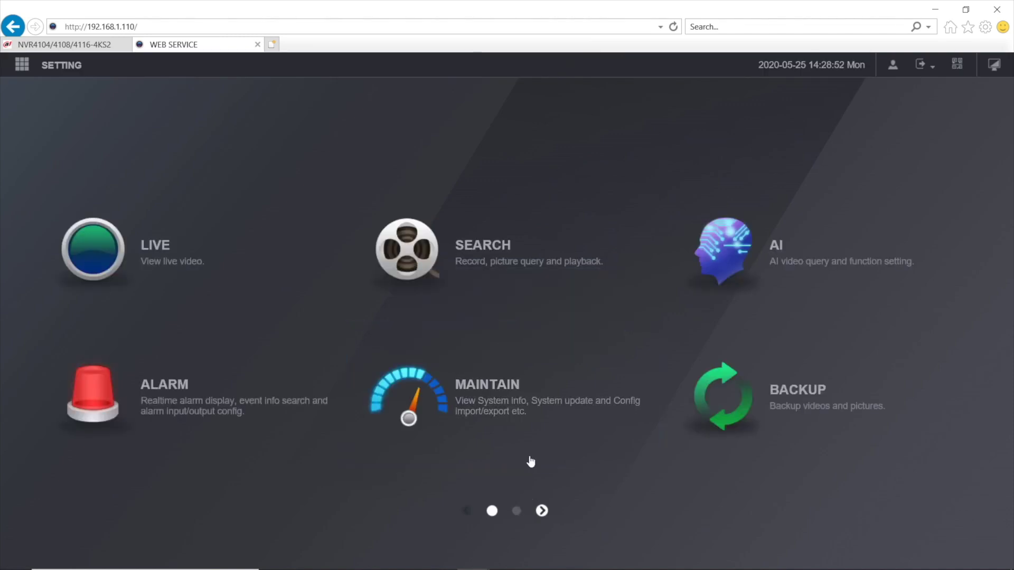
click(493, 449)
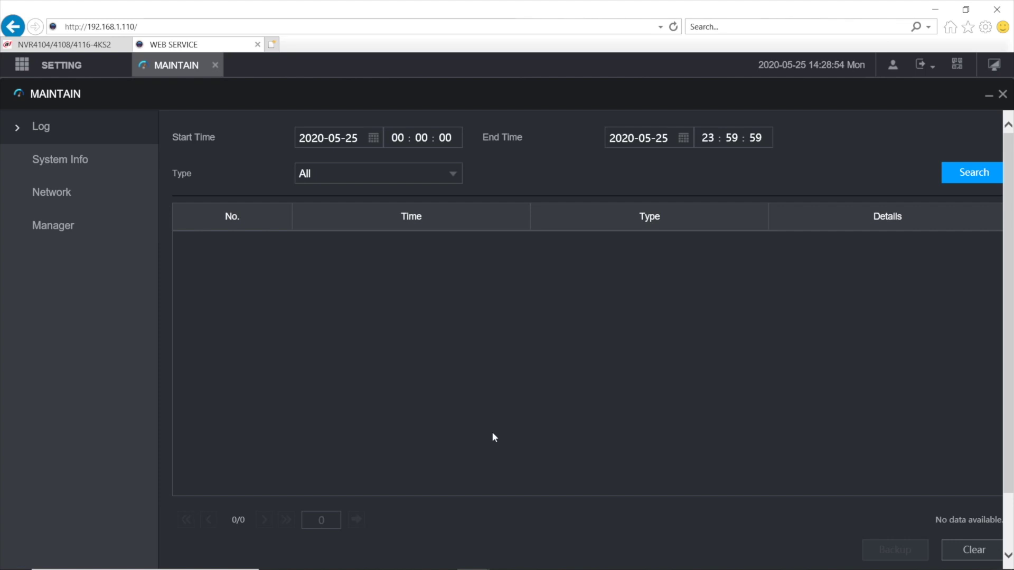
click(67, 235)
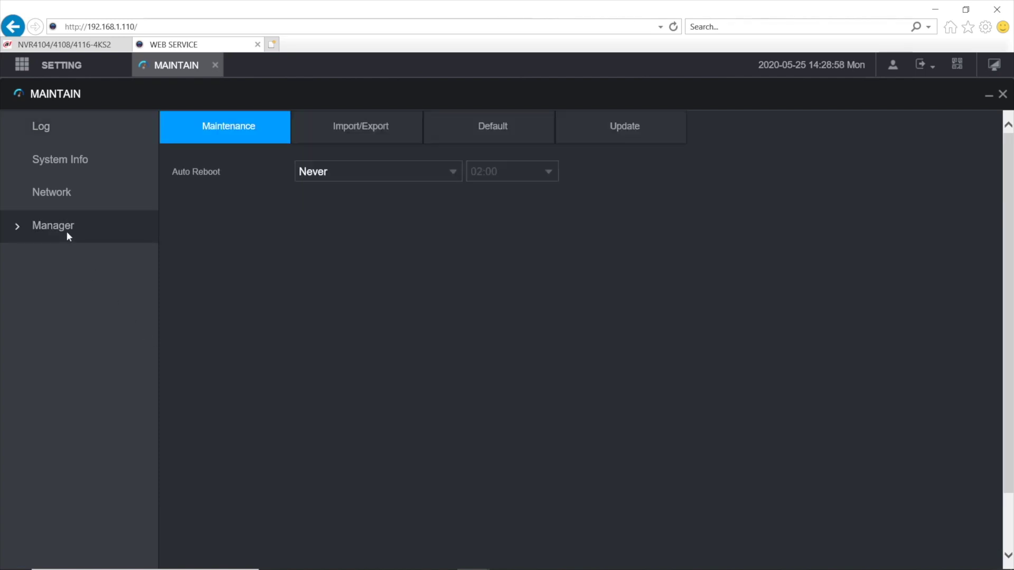
click(616, 131)
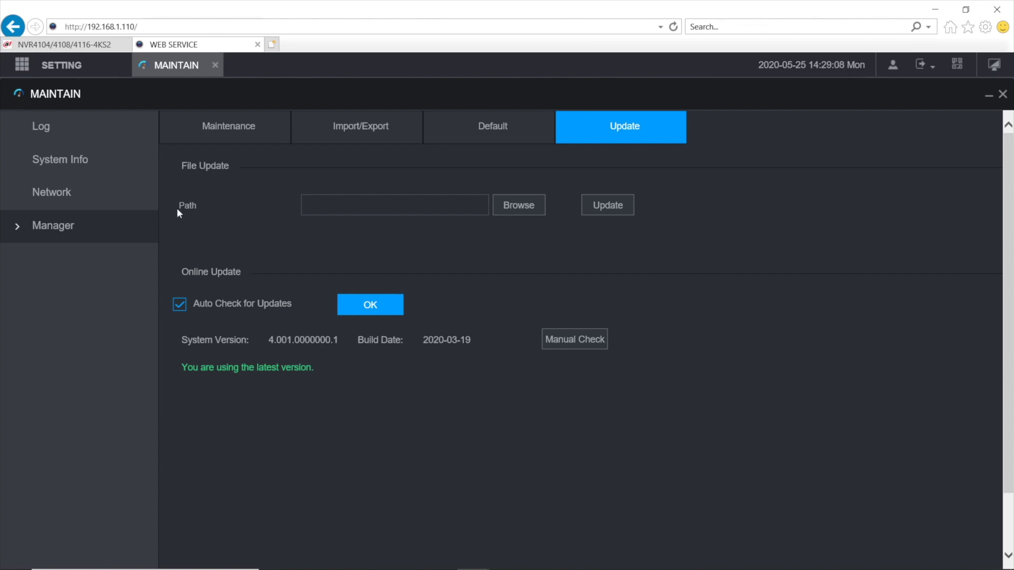
Choose the DH_NVR4XXX-4KS2 BIN file from the extracted Downloads folder as the update path.
click(520, 206)
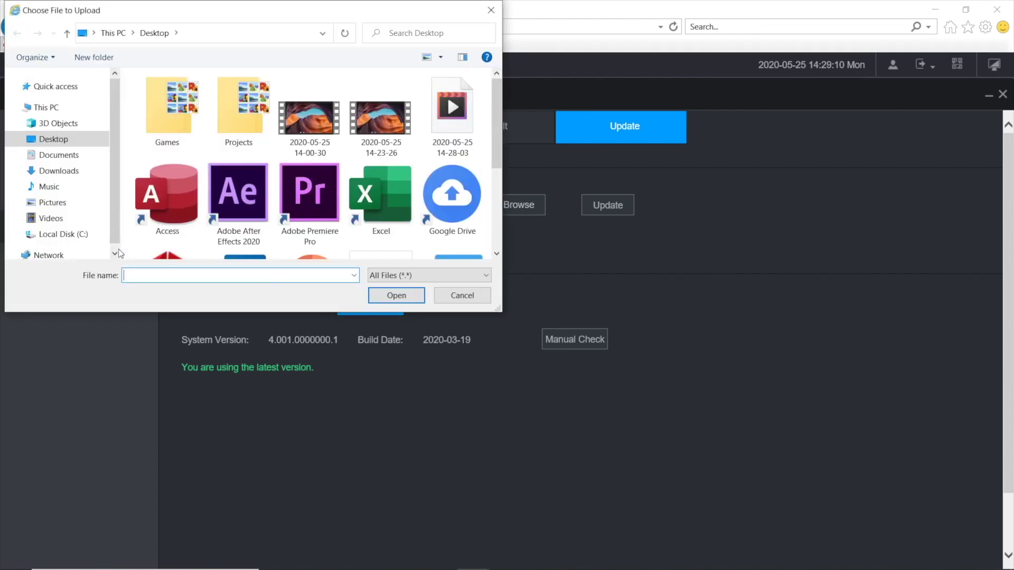
scroll(64, 195, down, 1)
scroll(64, 195, up, 1)
click(59, 171)
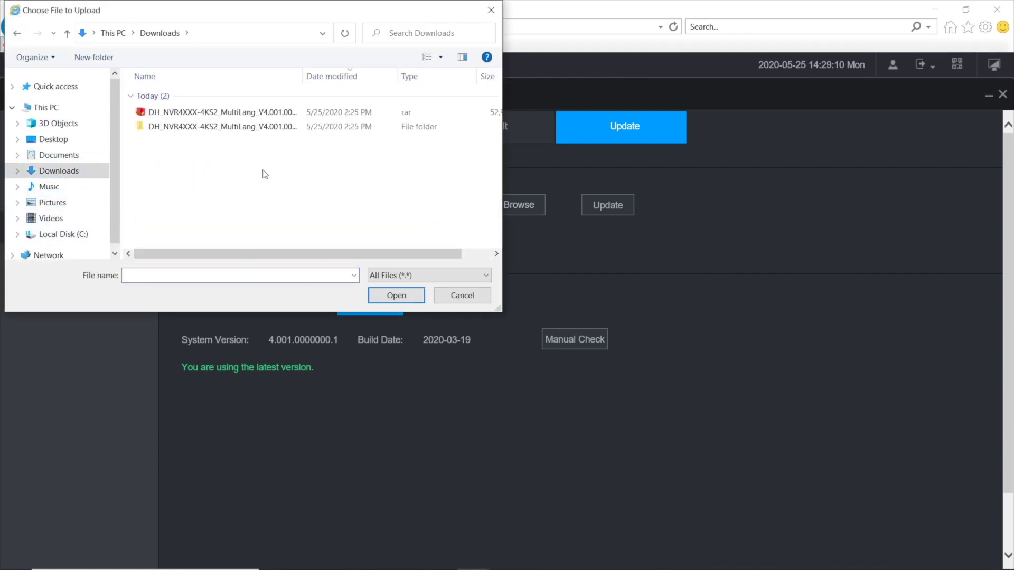
drag(265, 21, 467, 34)
double_click(464, 140)
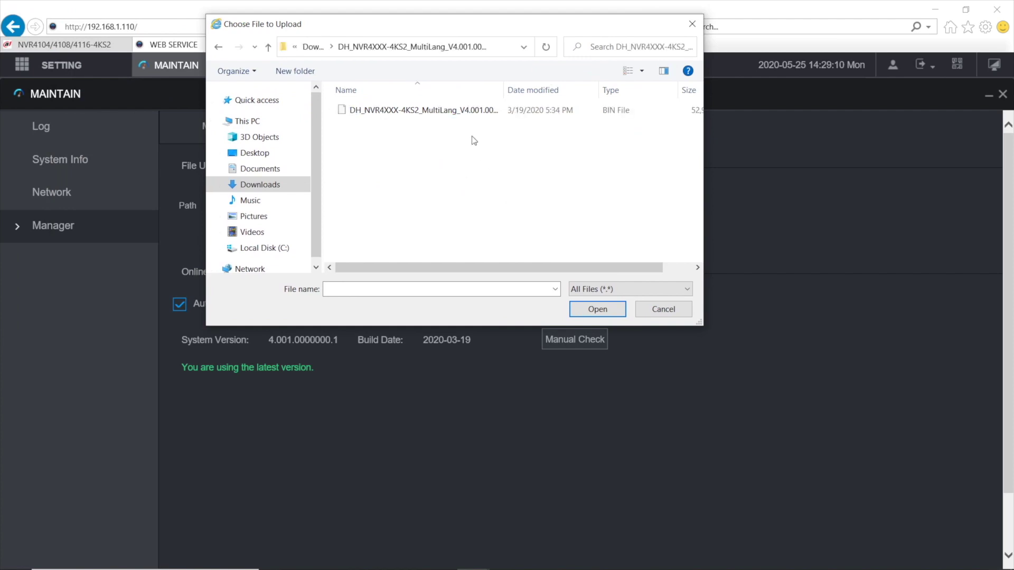
click(469, 116)
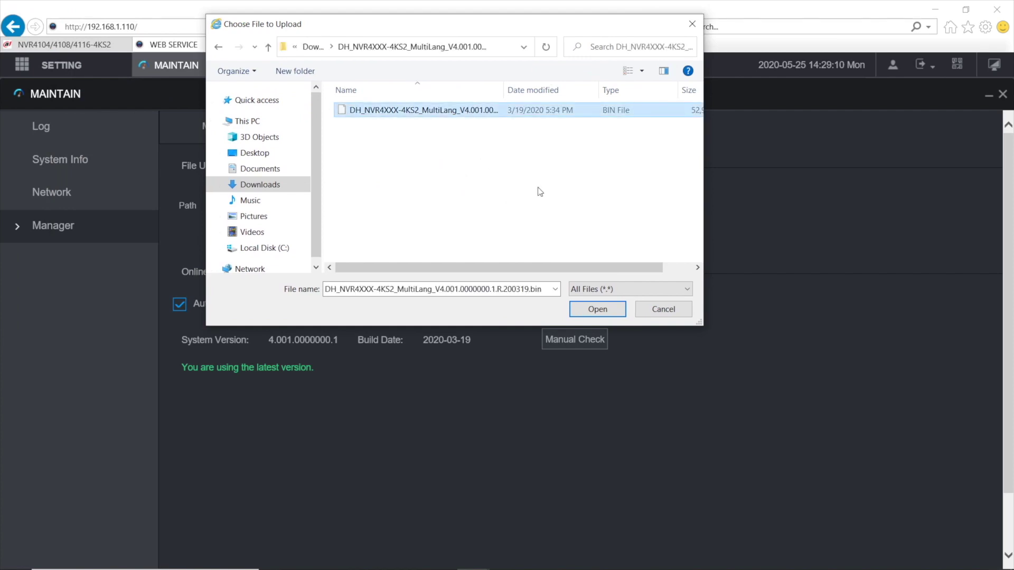
click(598, 312)
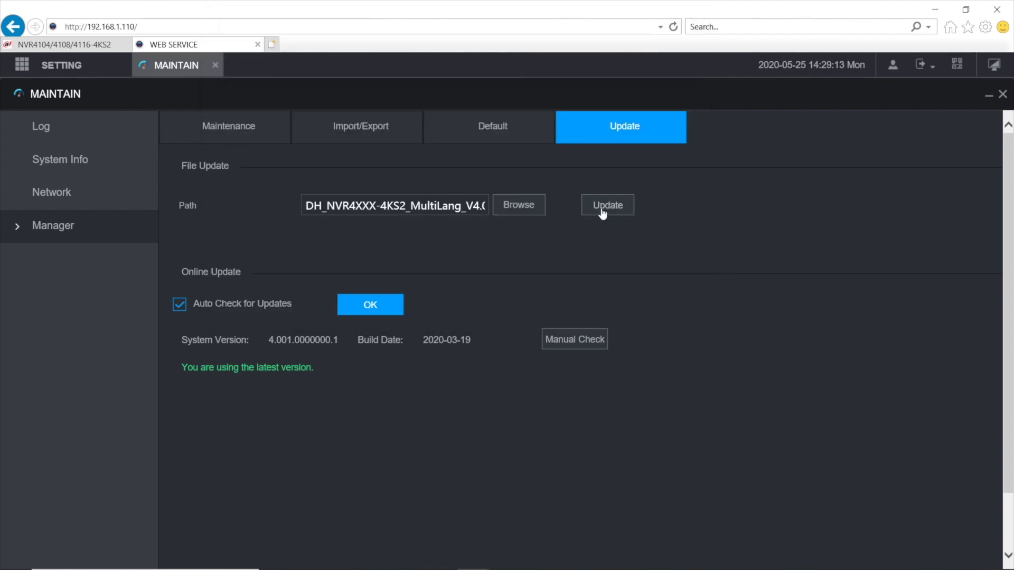
Start the NVR firmware update with the loaded DH_NVR4XXX-4KS2 BIN file.
click(626, 211)
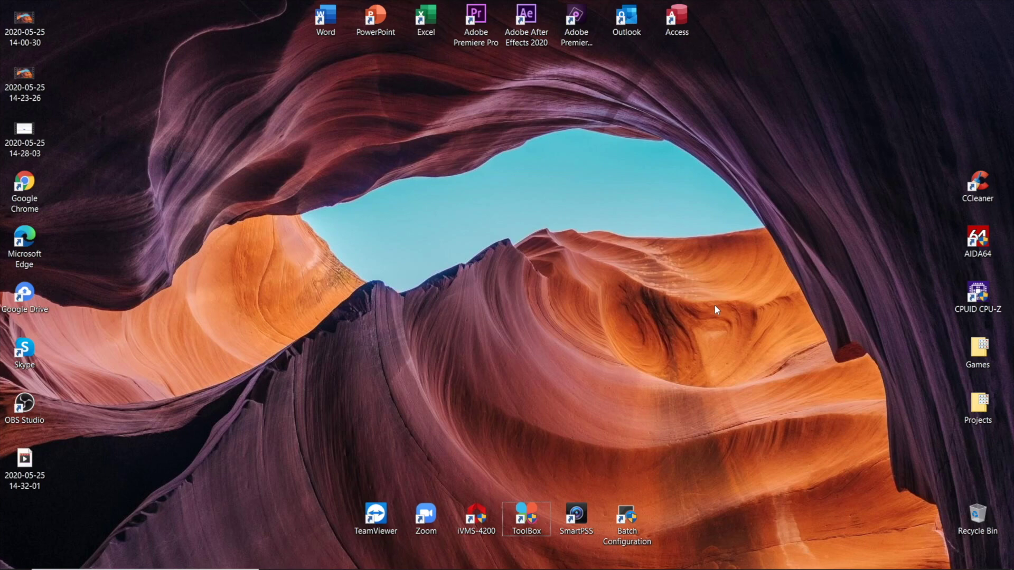
Close the extracted firmware folder holding the 52,902 KB .bin file, returning to the desktop.
key(alt+Tab)
key(alt+Tab)
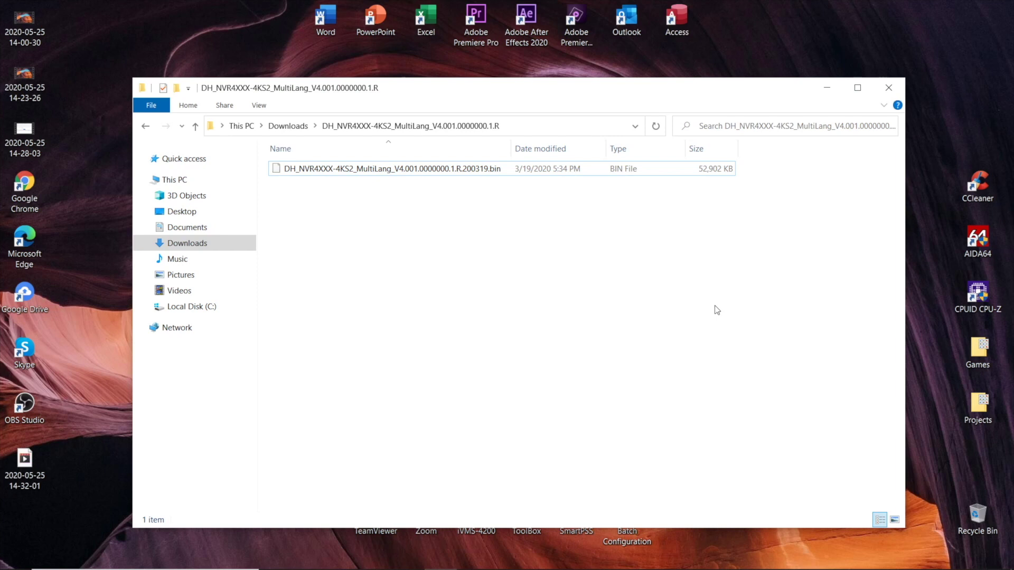
click(464, 171)
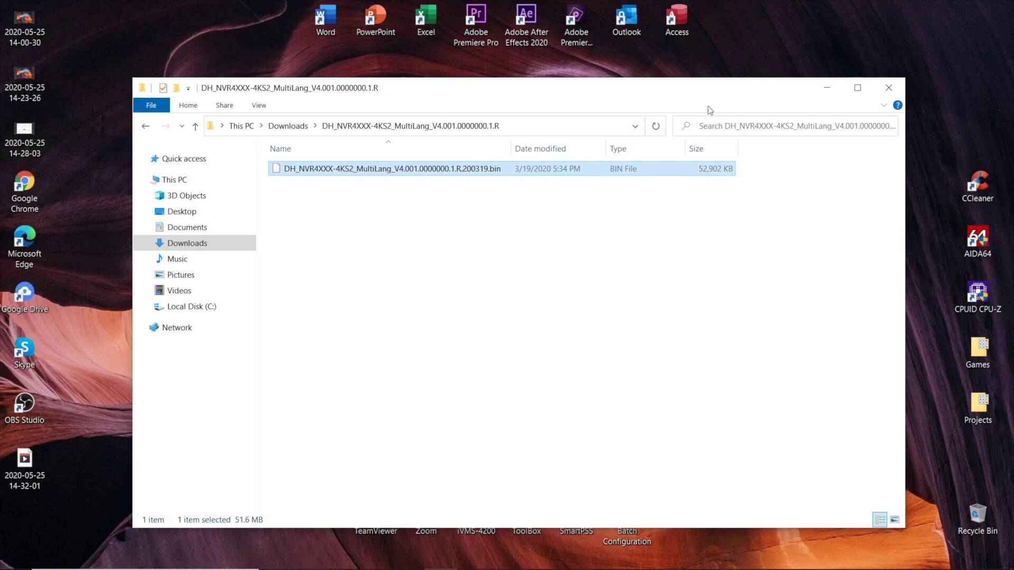
click(889, 88)
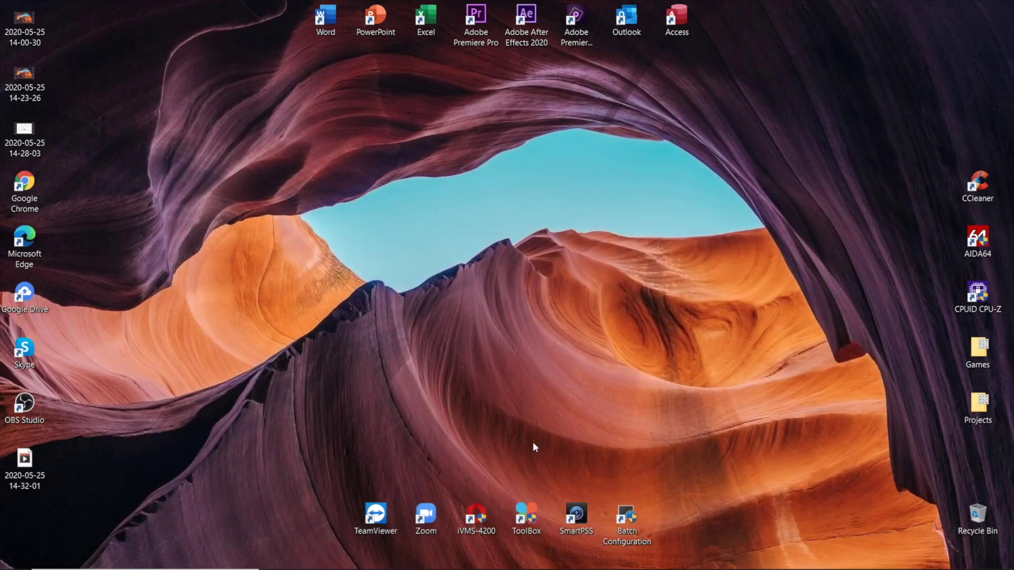
Switch to ConfigTool's upgrade page listing three devices, including the NVR 192.168.1.110 at version 4.001.0000000.1.
key(super+Tab)
key(Return)
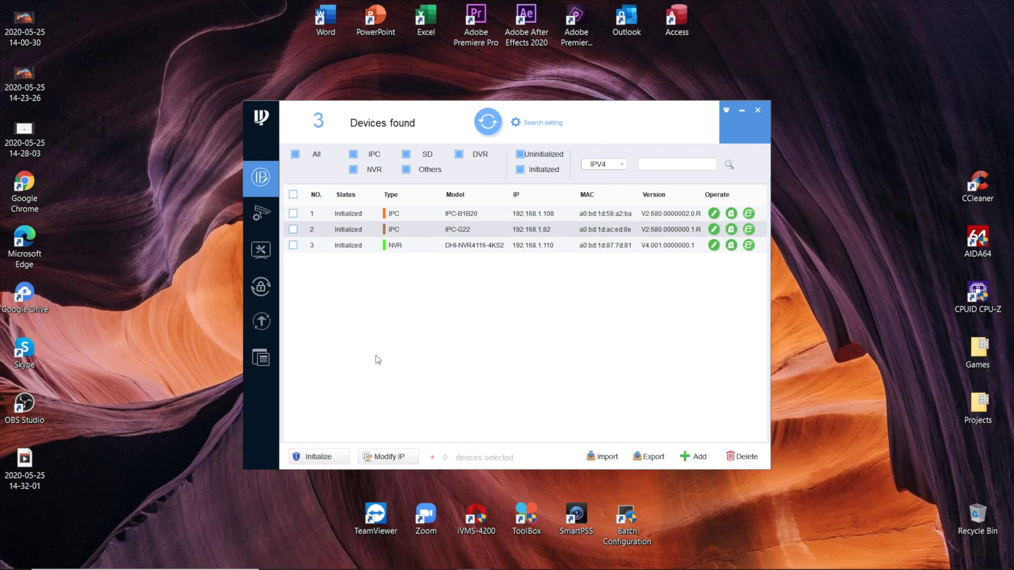
click(261, 322)
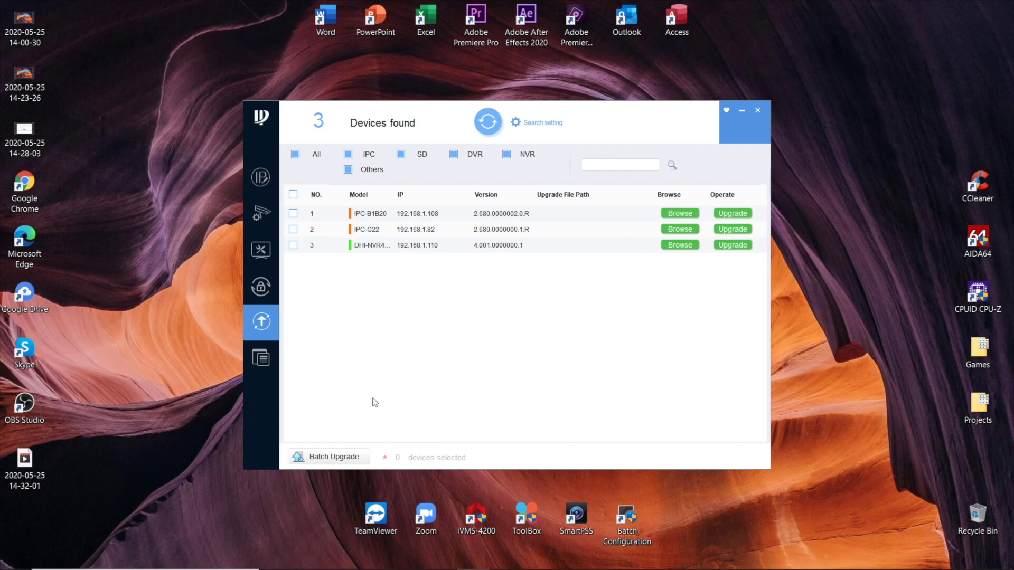
Select the NVR row (192.168.1.110) and widen the Model column to show the full model.
click(293, 245)
drag(392, 195, 437, 197)
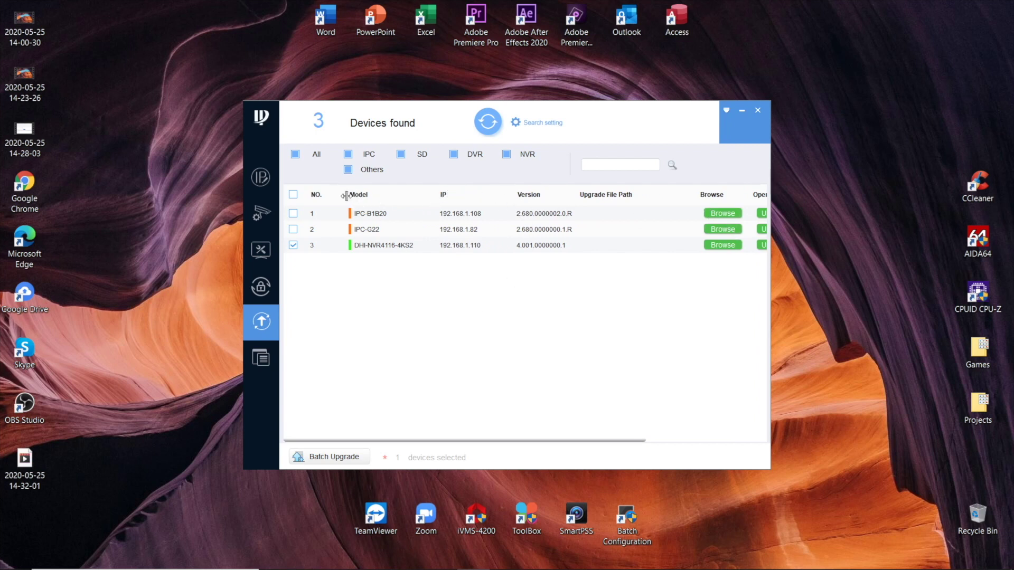
drag(346, 196, 335, 196)
drag(425, 195, 397, 194)
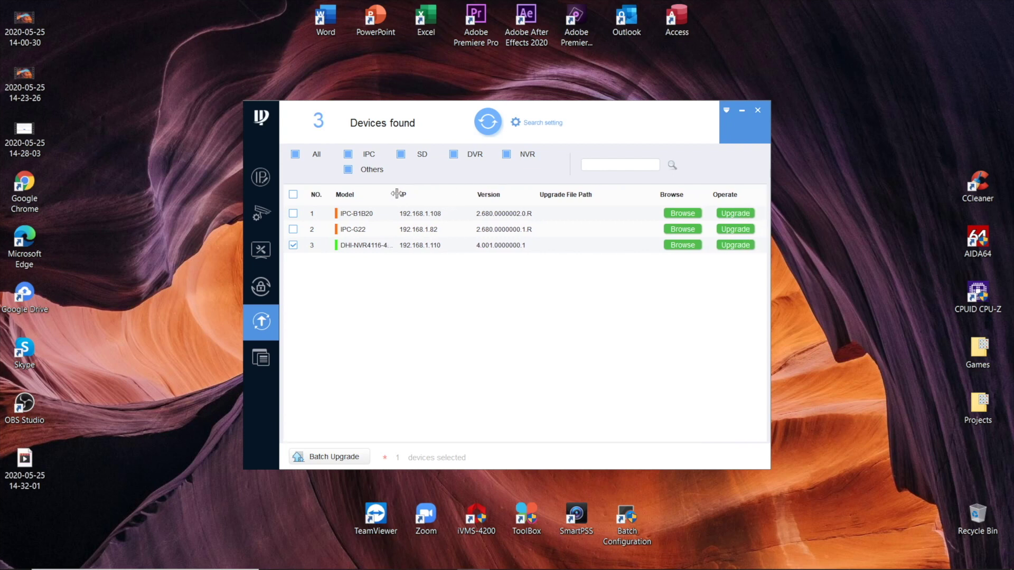
Choose the DH_NVR4 firmware .bin from the Downloads firmware folder as the NVR's upgrade file.
click(673, 246)
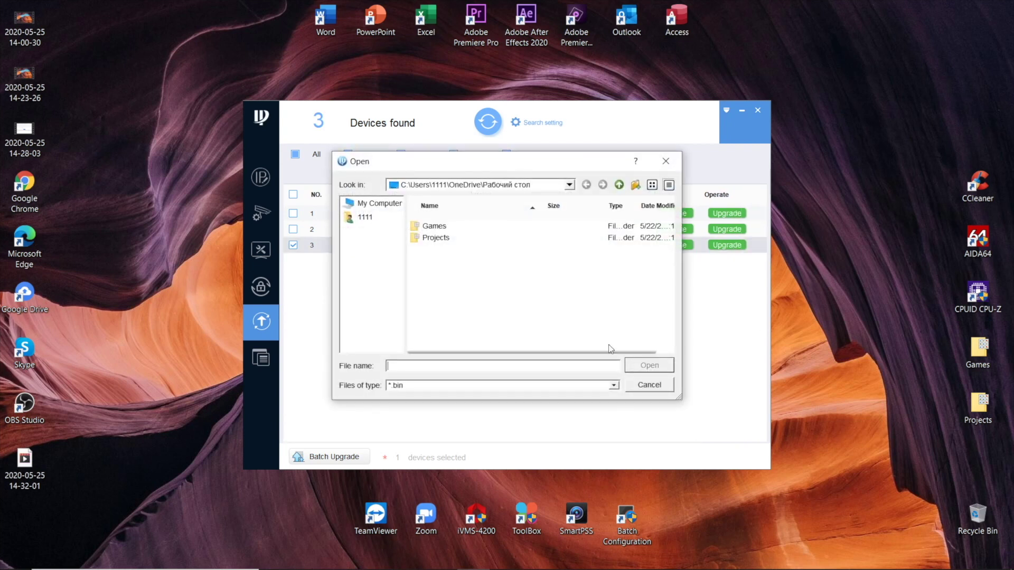
click(358, 205)
click(424, 228)
double_click(424, 228)
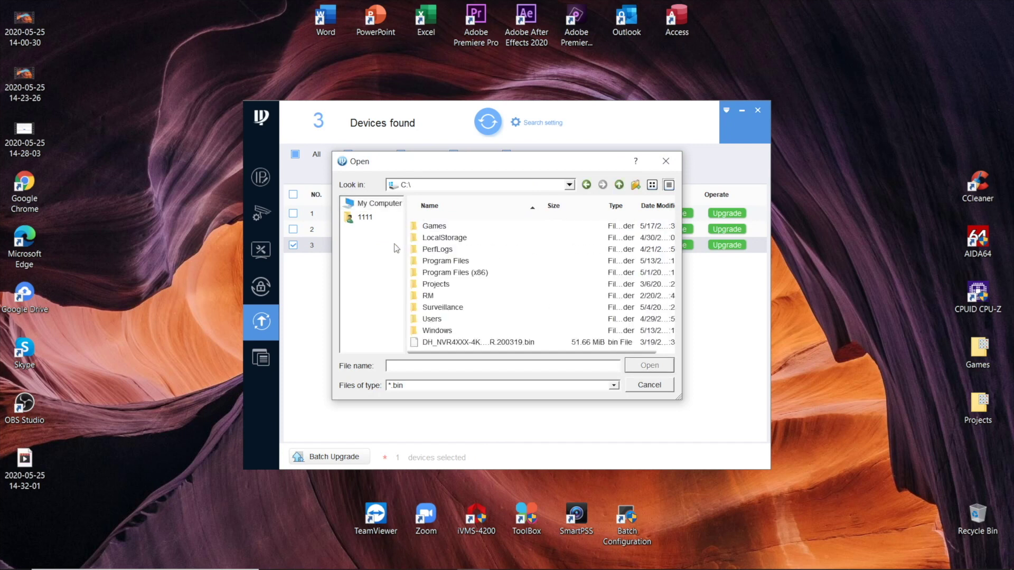
click(365, 218)
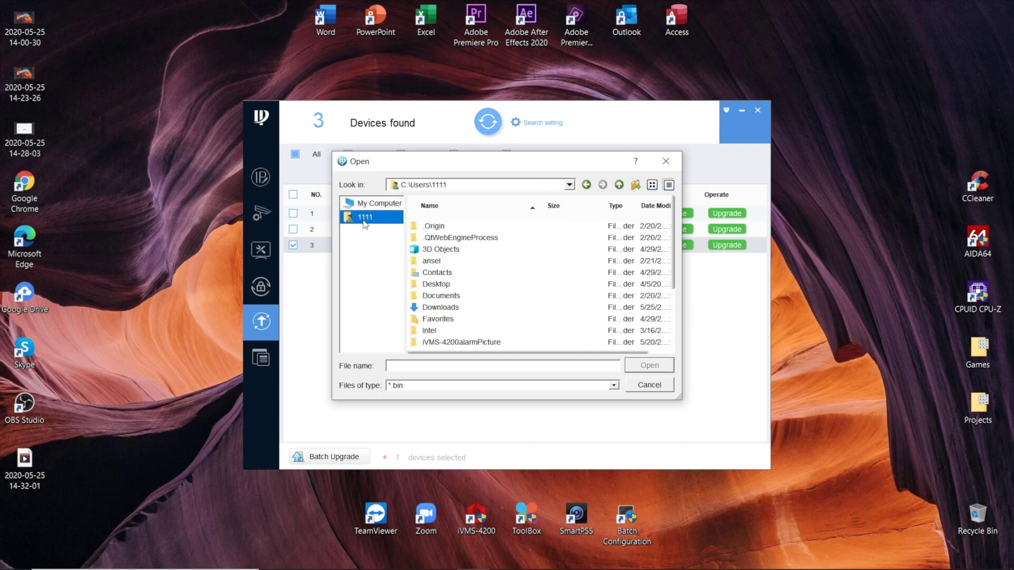
double_click(440, 309)
double_click(474, 232)
click(475, 229)
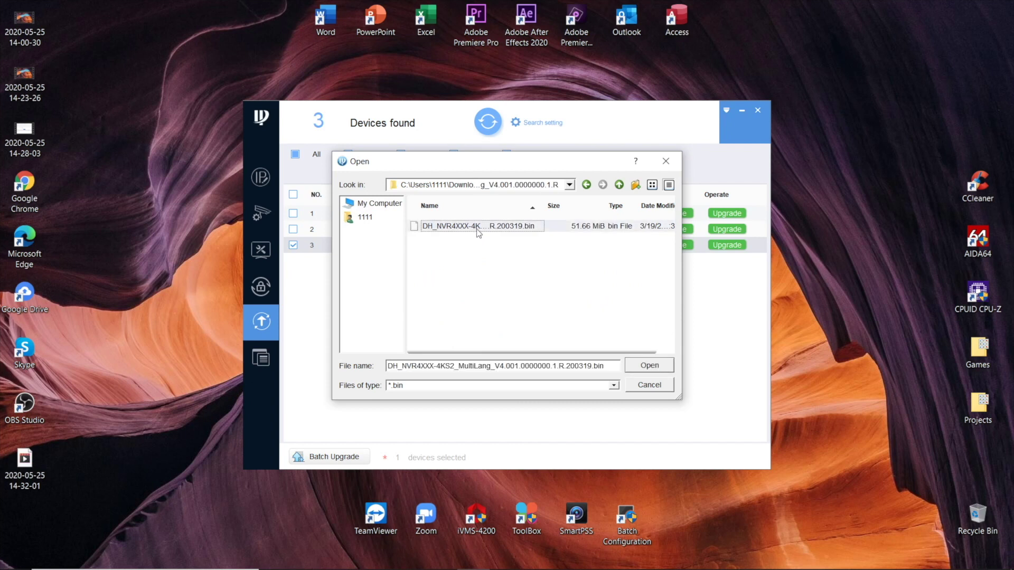
click(648, 369)
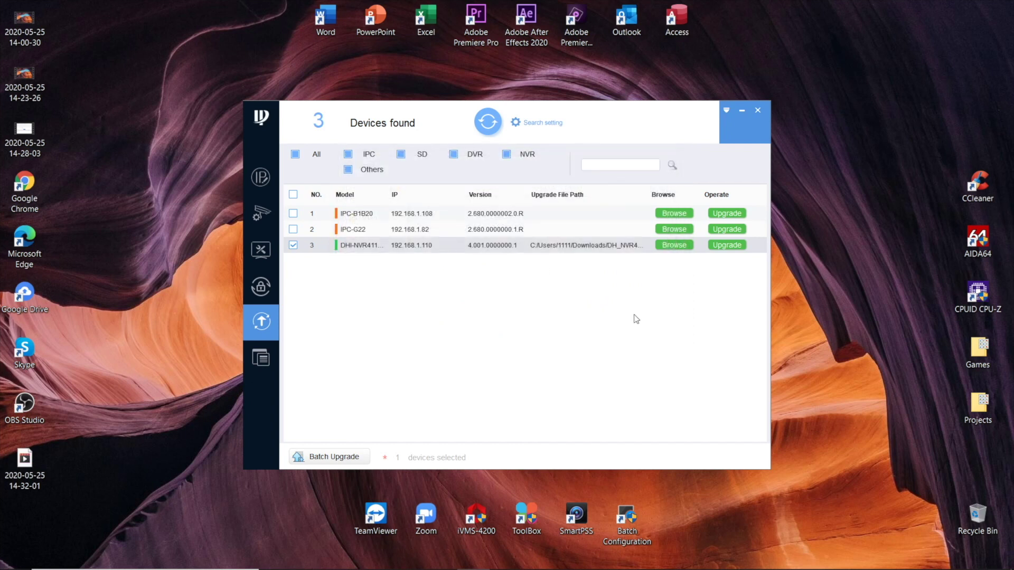
Begin upgrading the NVR in row 3 with the selected V4.001 firmware file.
click(728, 246)
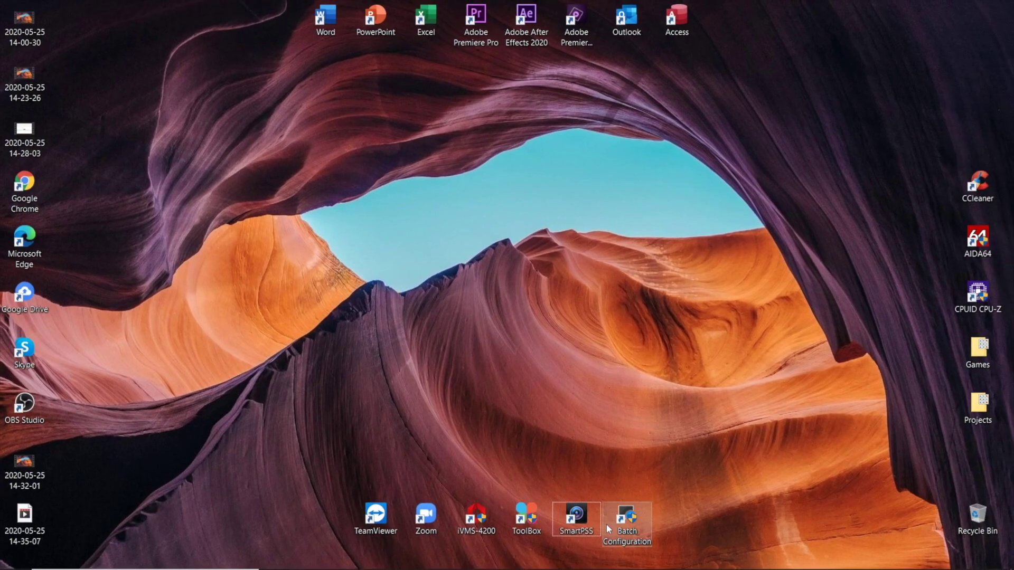
Launch SmartPSS and close the Explorer window holding the firmware .bin file.
click(556, 505)
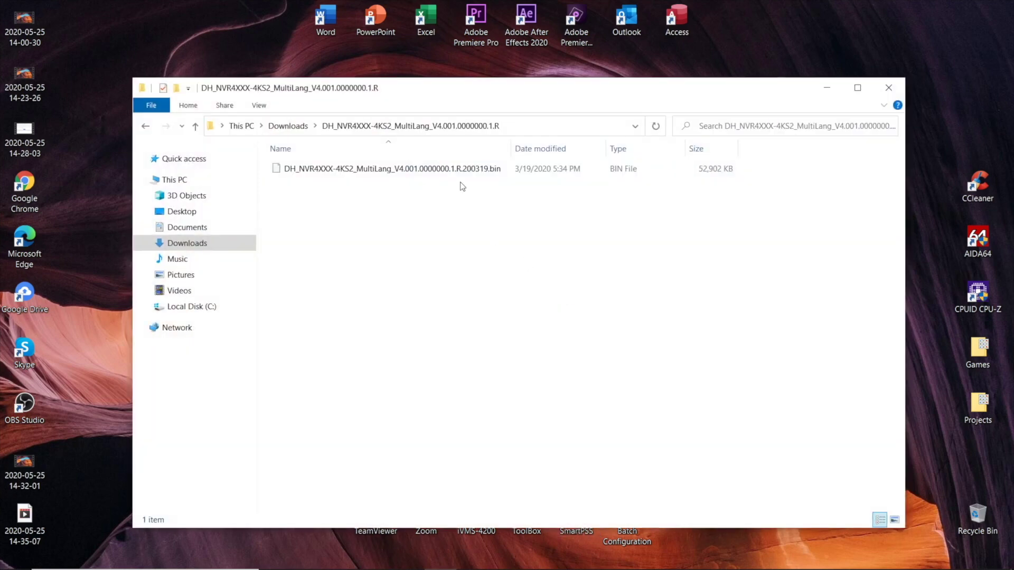
click(461, 172)
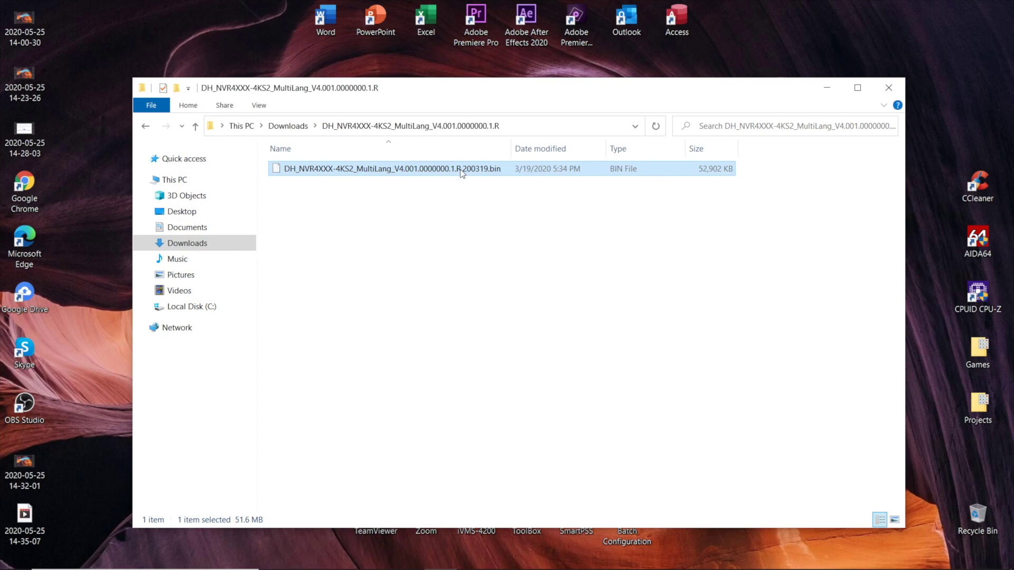
click(888, 88)
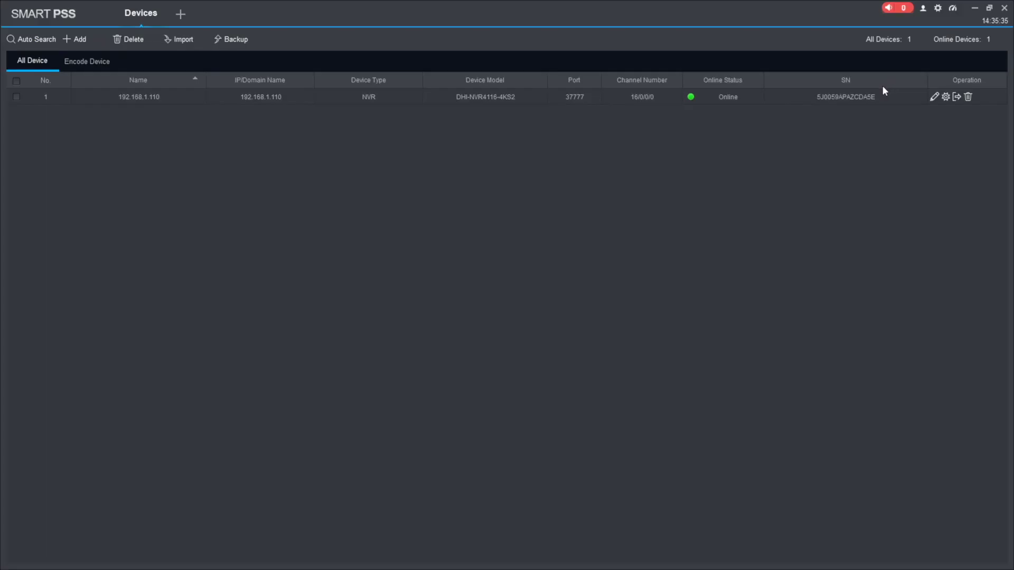
Select the NVR at 192.168.1.110 and open its Device Config page.
click(16, 97)
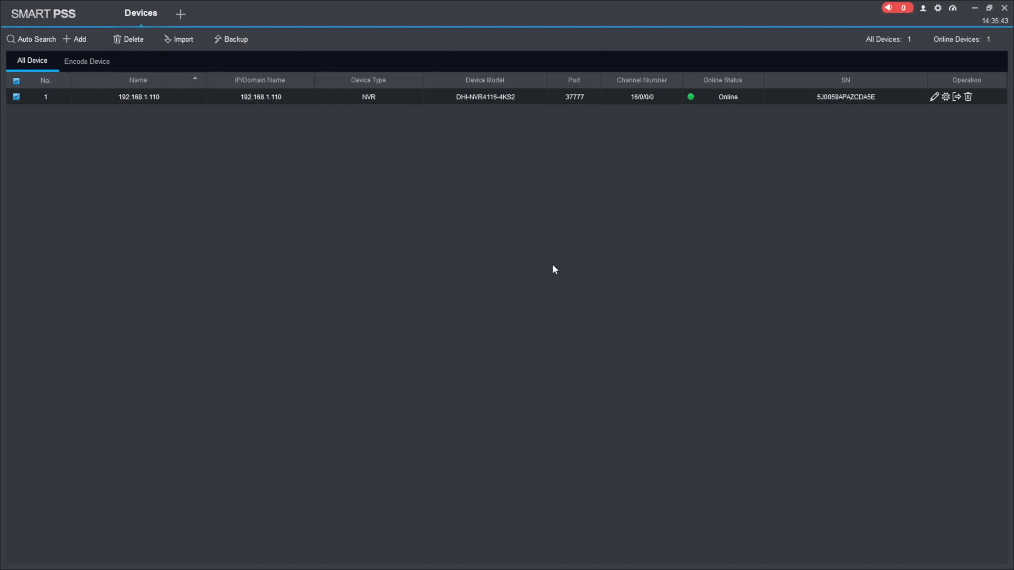
click(945, 97)
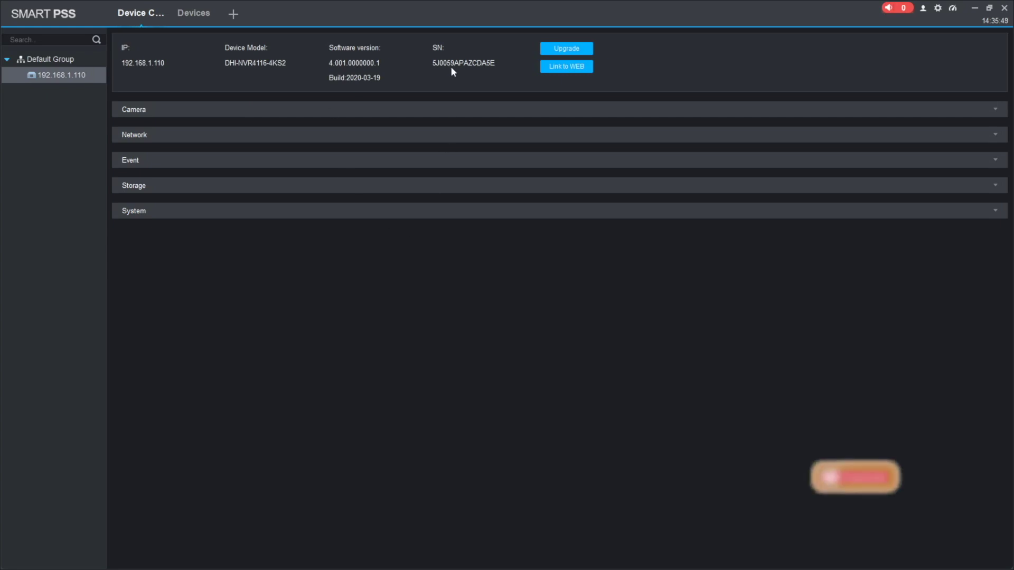
Load DH_NVR4XXX-4KS2_MultiLang_V4.001.0000000.1.R.200319.bin from Downloads into the Device Update firmware field.
click(567, 50)
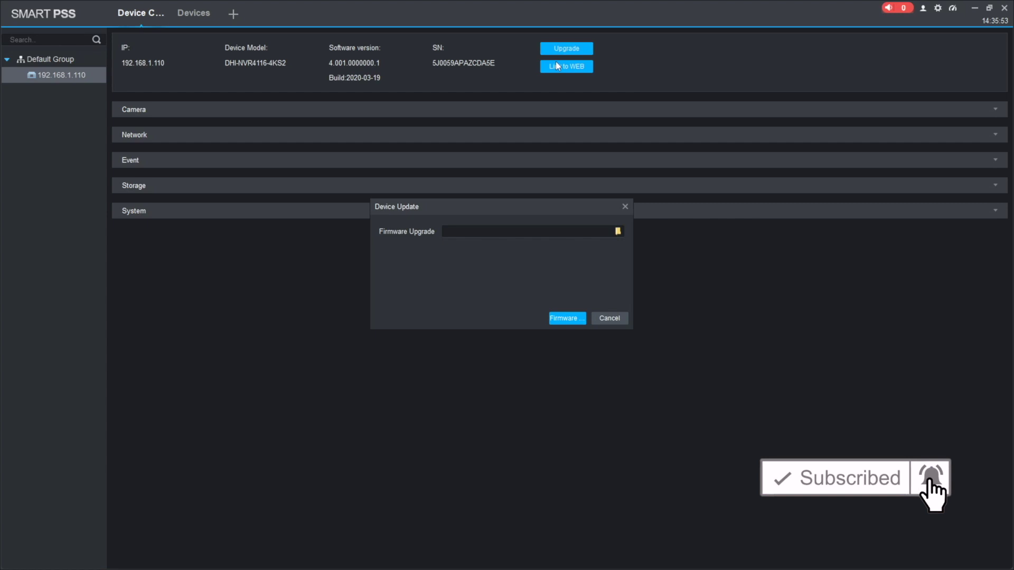
click(616, 232)
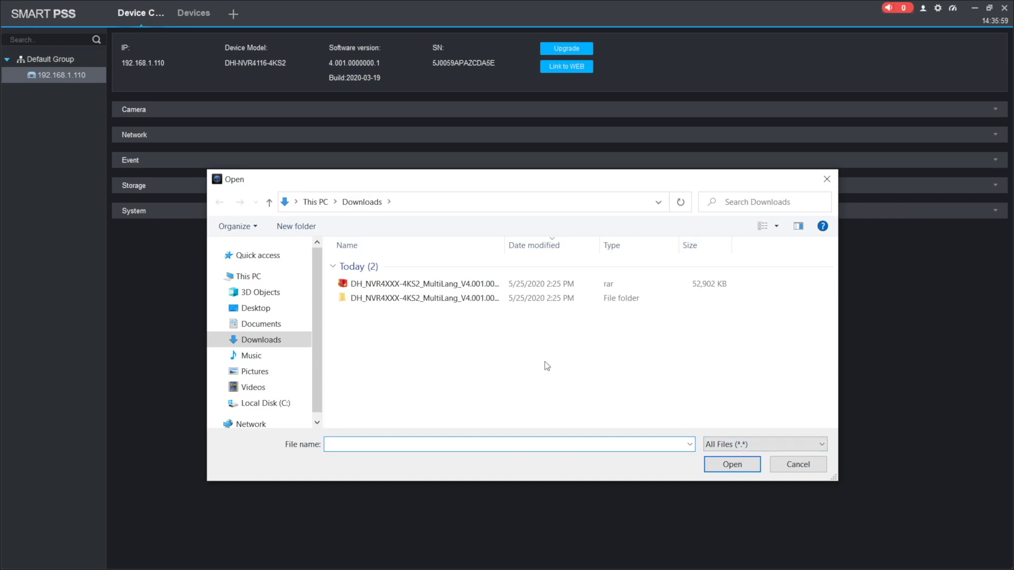
double_click(396, 299)
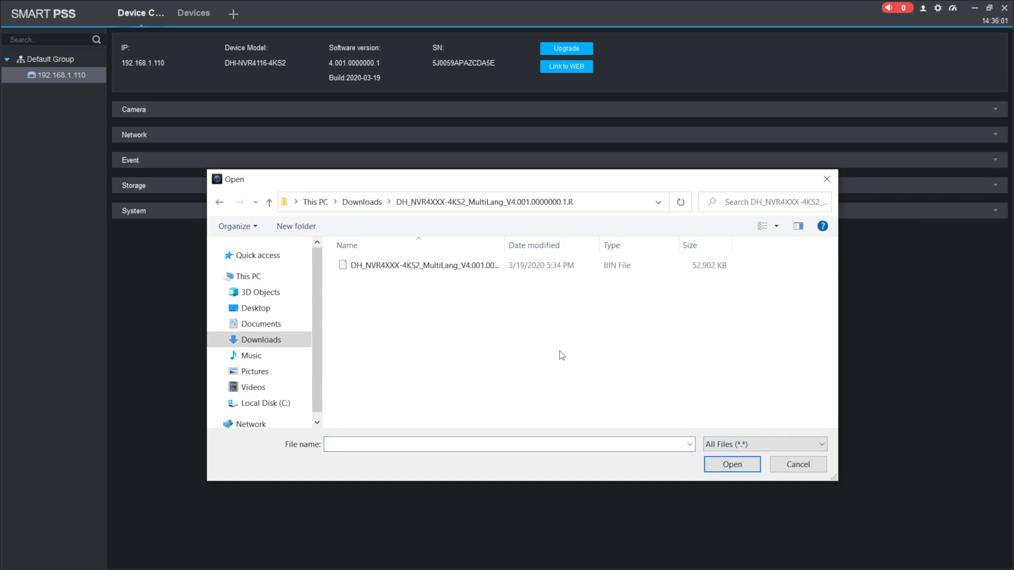
click(428, 272)
double_click(429, 271)
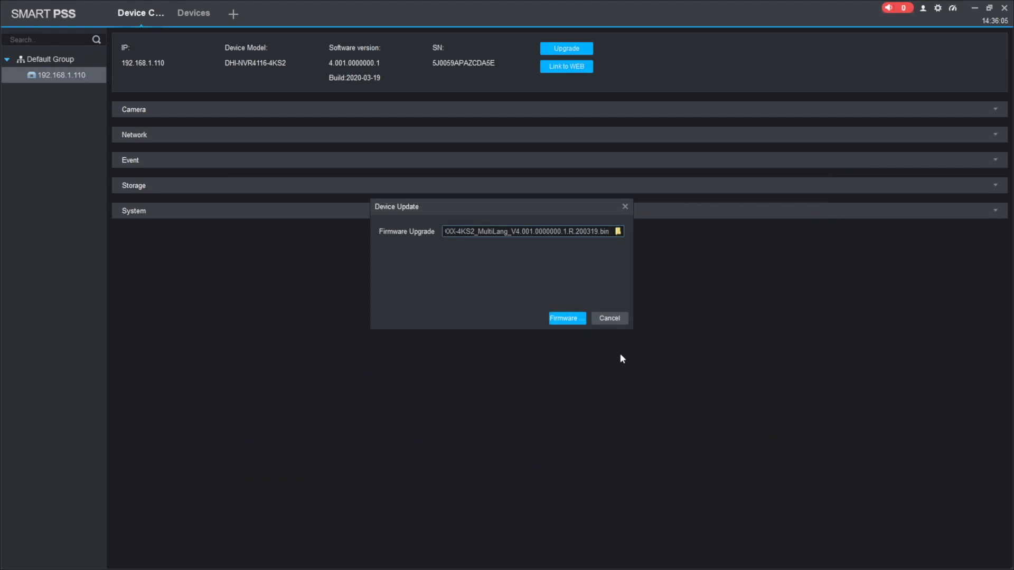
Start the SmartPSS firmware upgrade of the NVR with the loaded V4.001 .bin file.
click(572, 320)
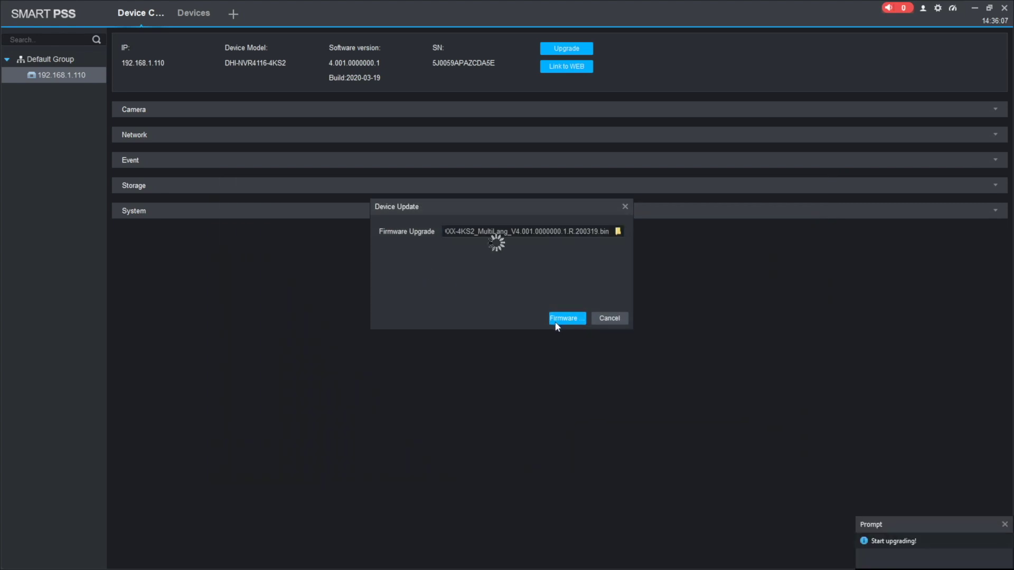